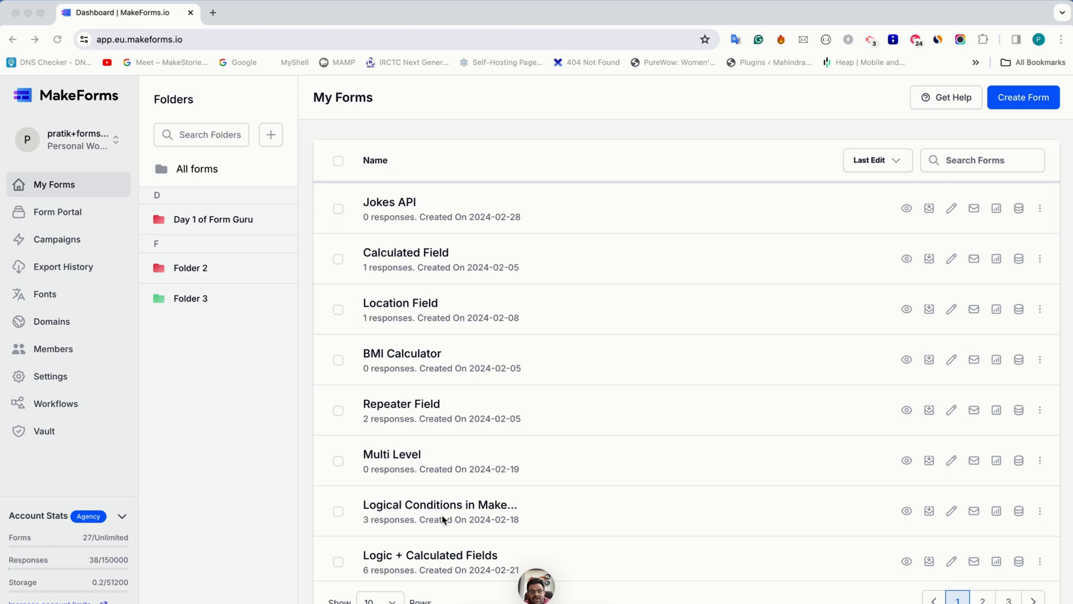
Start a new Standard Form from scratch and, from its form language choices, open the settings for enabling other languages
click(268, 428)
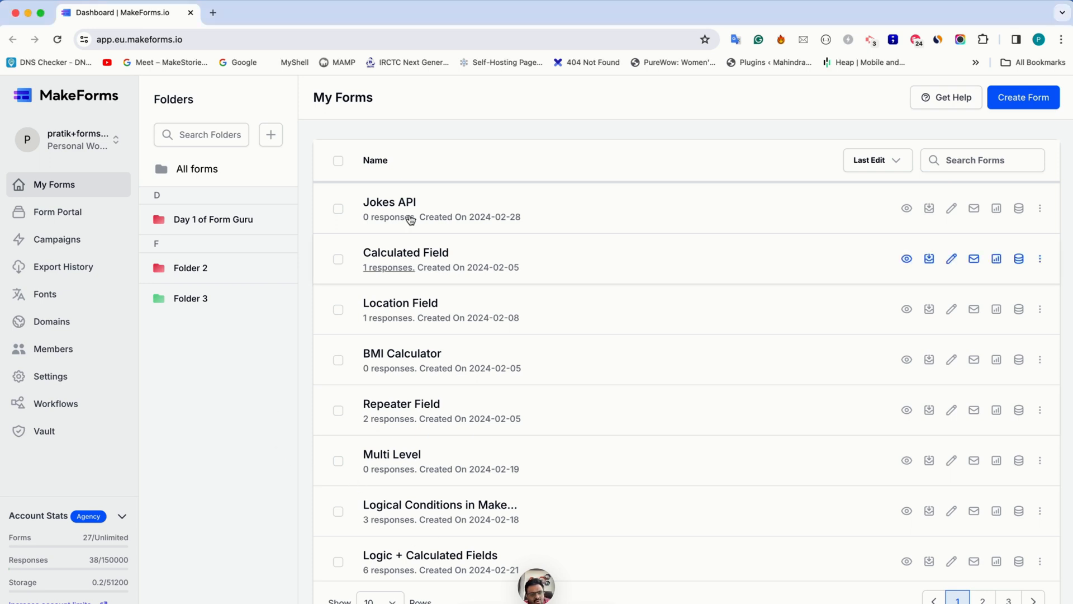
click(1001, 97)
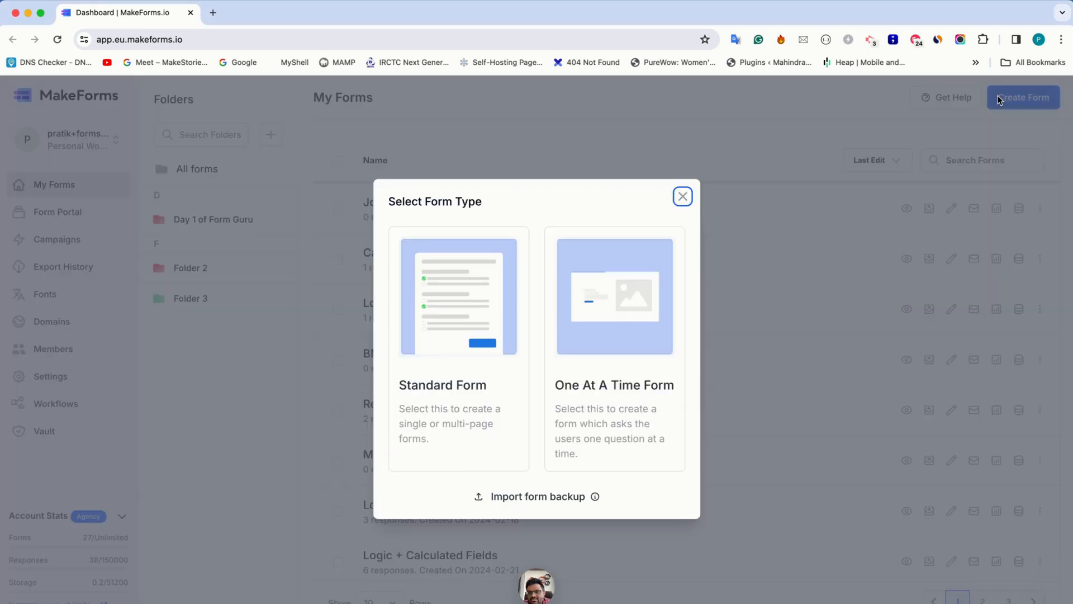
click(456, 272)
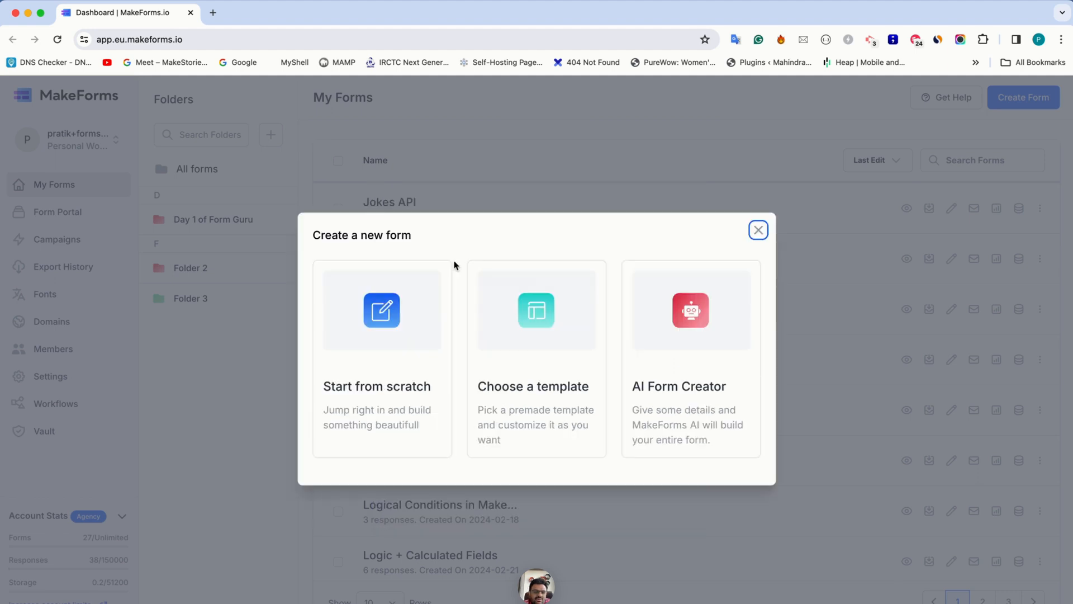
click(402, 319)
click(503, 405)
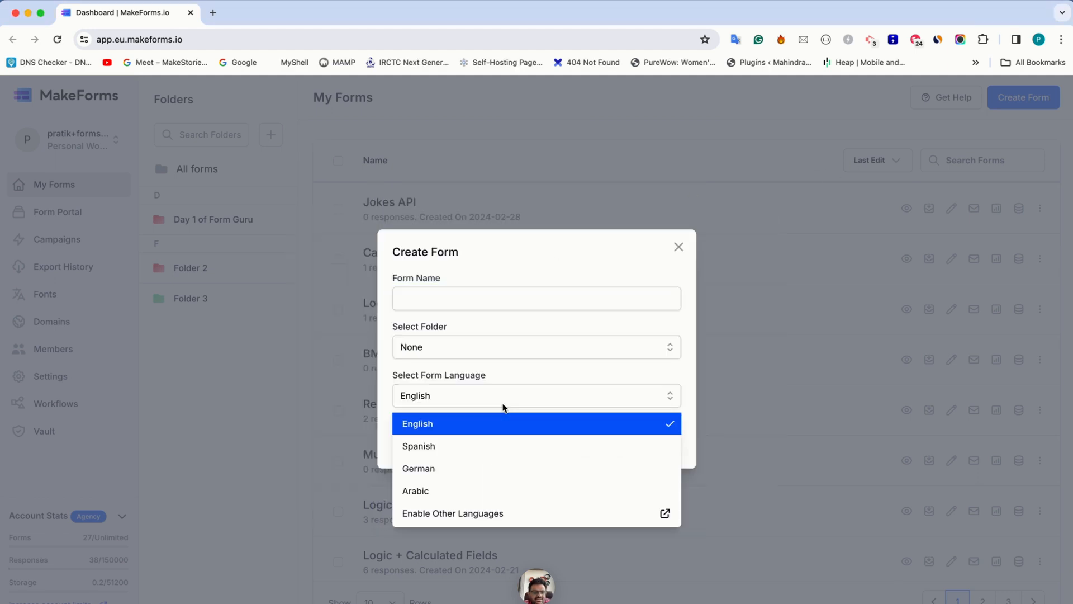
click(451, 511)
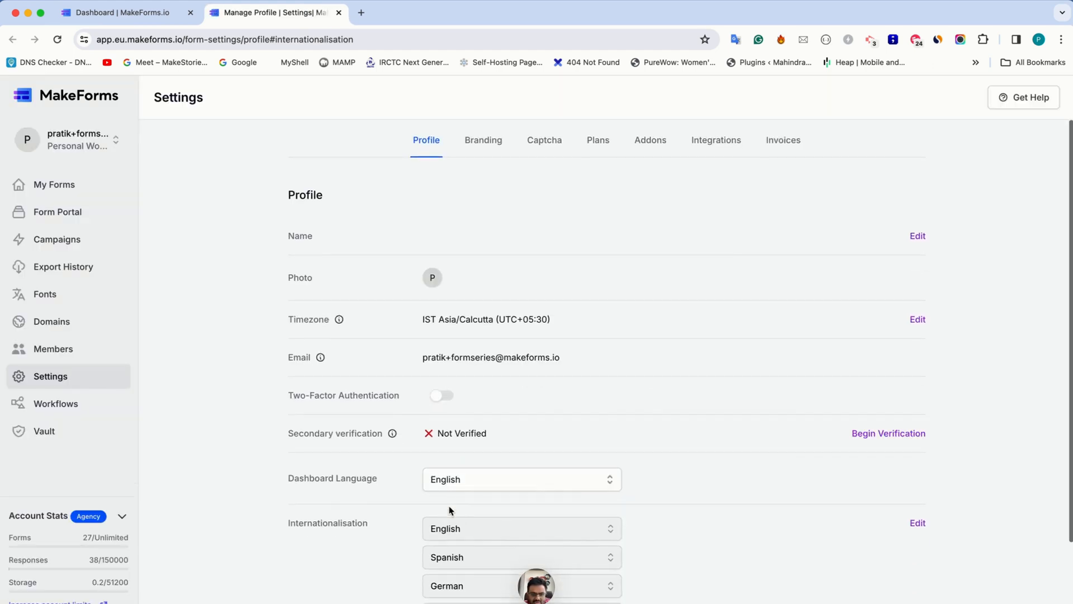
Edit the profile's Internationalisation languages and remove Arabic, Spanish and German
scroll(450, 510, down, 2)
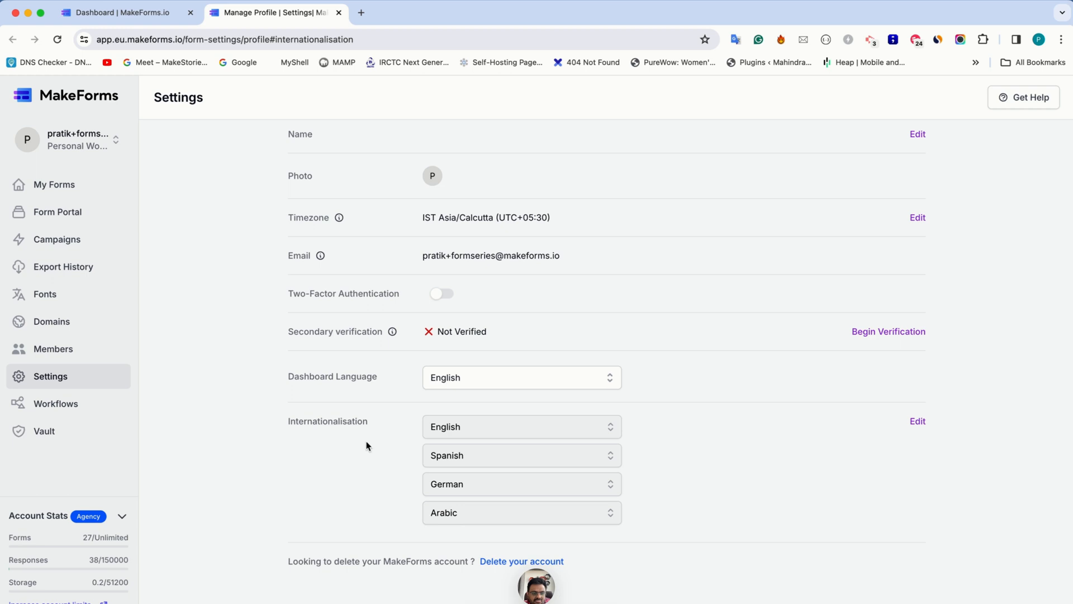
scroll(379, 481, up, 1)
scroll(379, 481, down, 1)
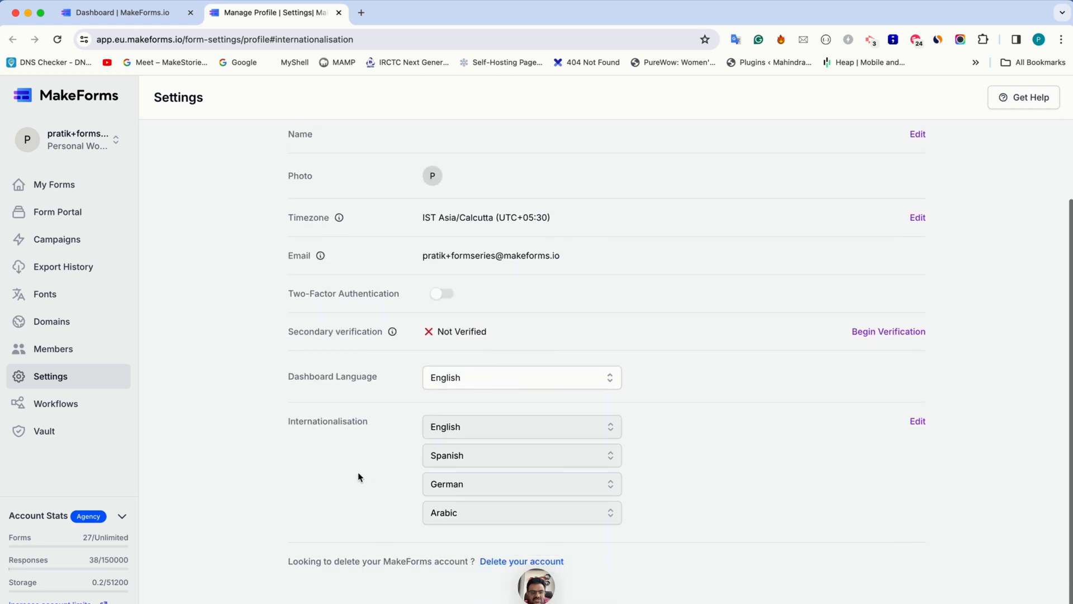
double_click(324, 422)
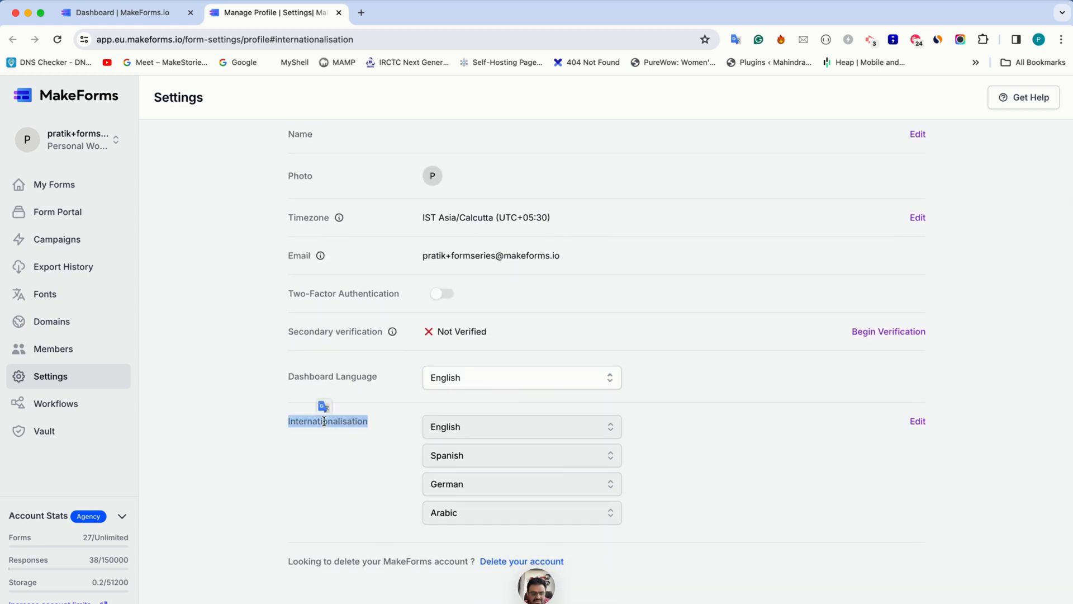
click(918, 421)
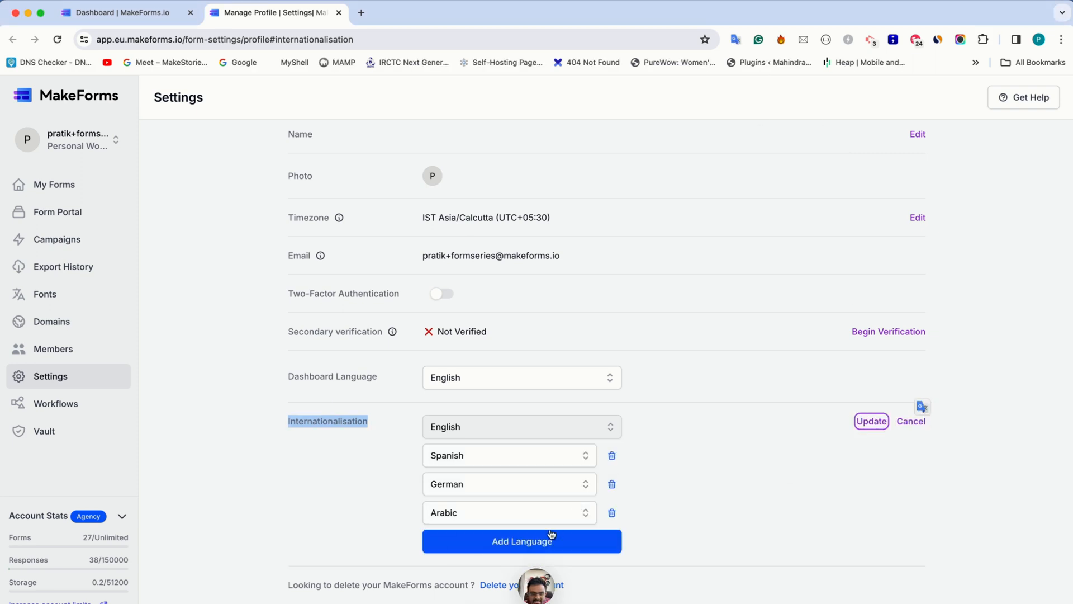
click(612, 512)
click(611, 456)
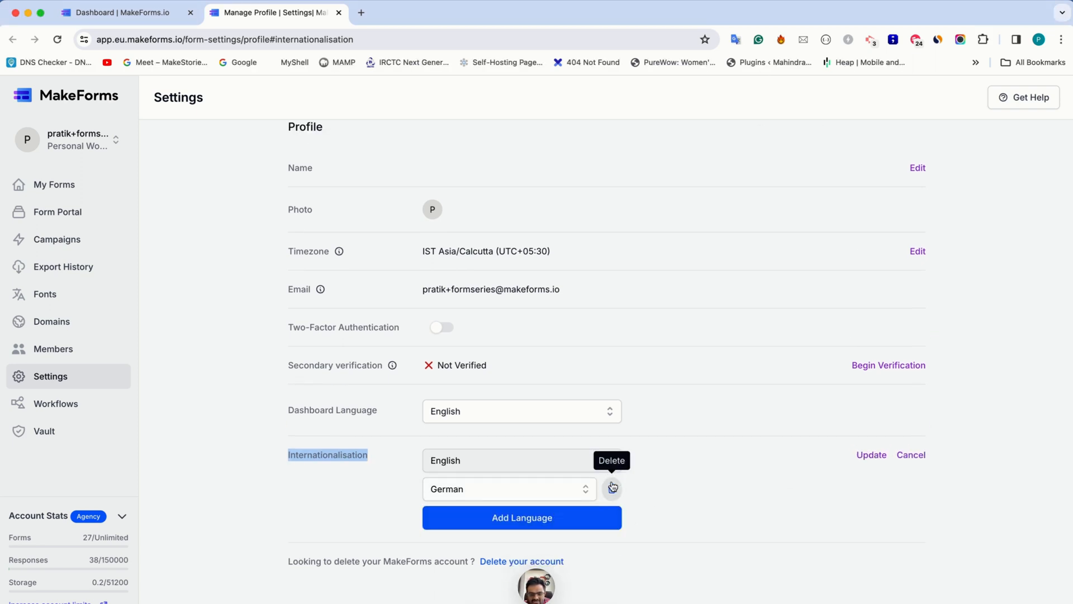
click(613, 487)
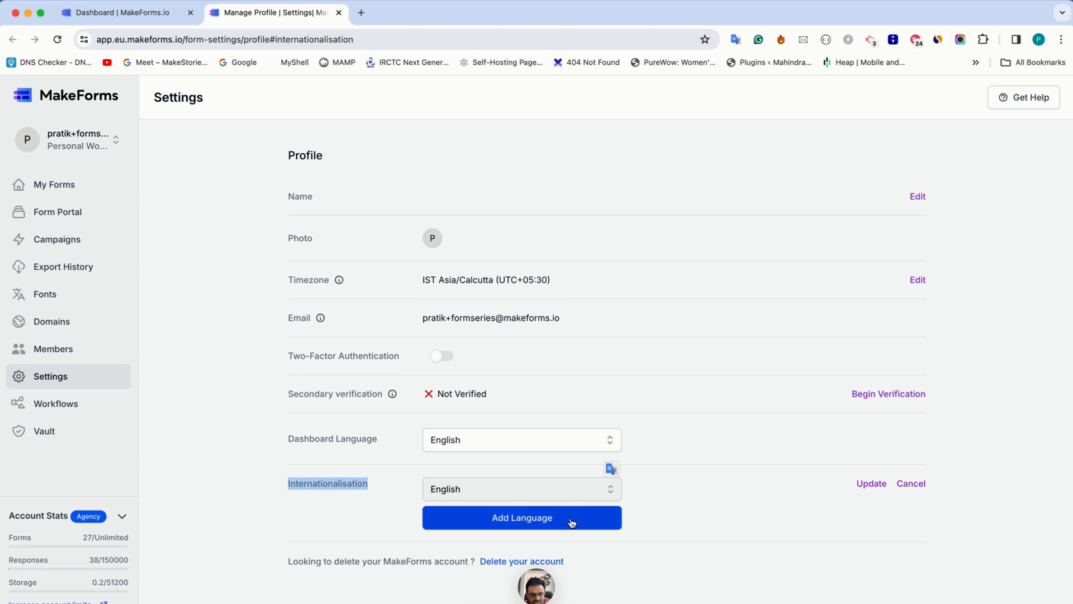
Add Vietnamese as an Internationalisation language below English
click(471, 528)
click(487, 516)
scroll(484, 525, down, 5)
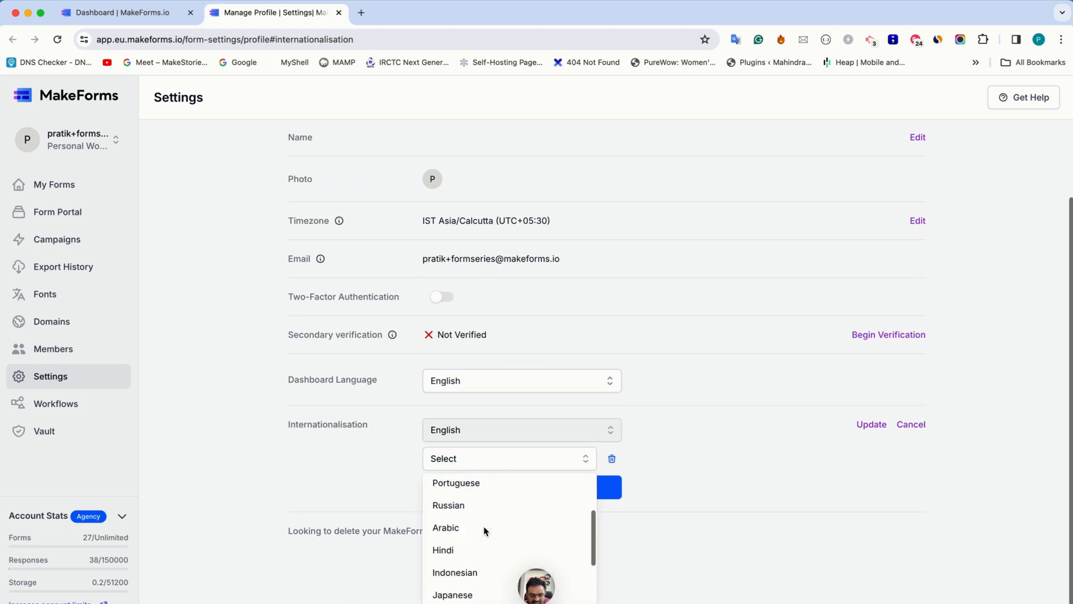
scroll(484, 525, down, 5)
click(484, 561)
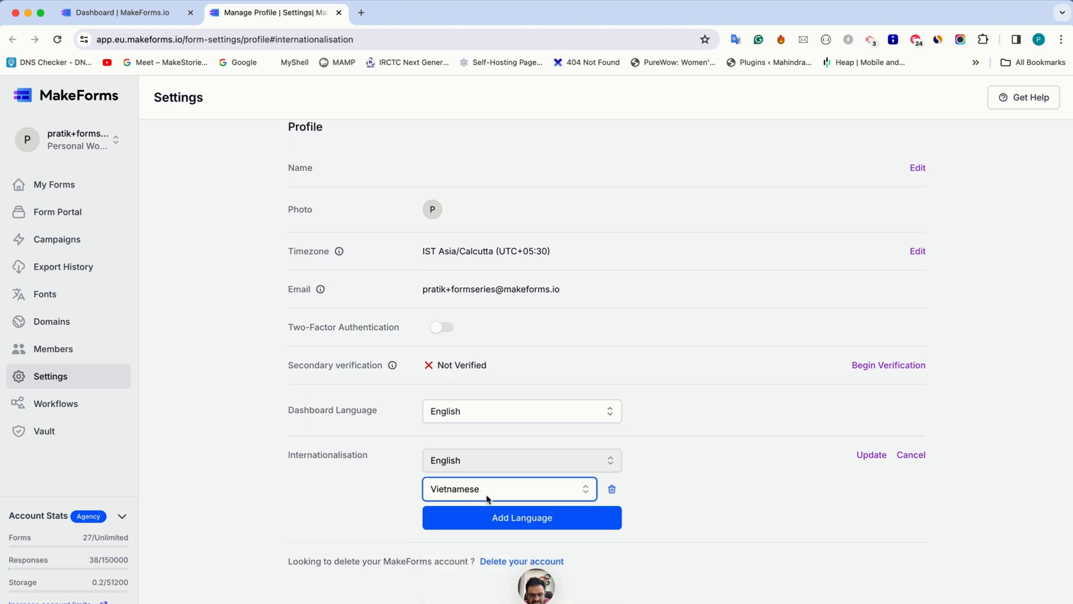
Add Spanish and Arabic to the Internationalisation languages and save the updated list
click(480, 518)
click(473, 519)
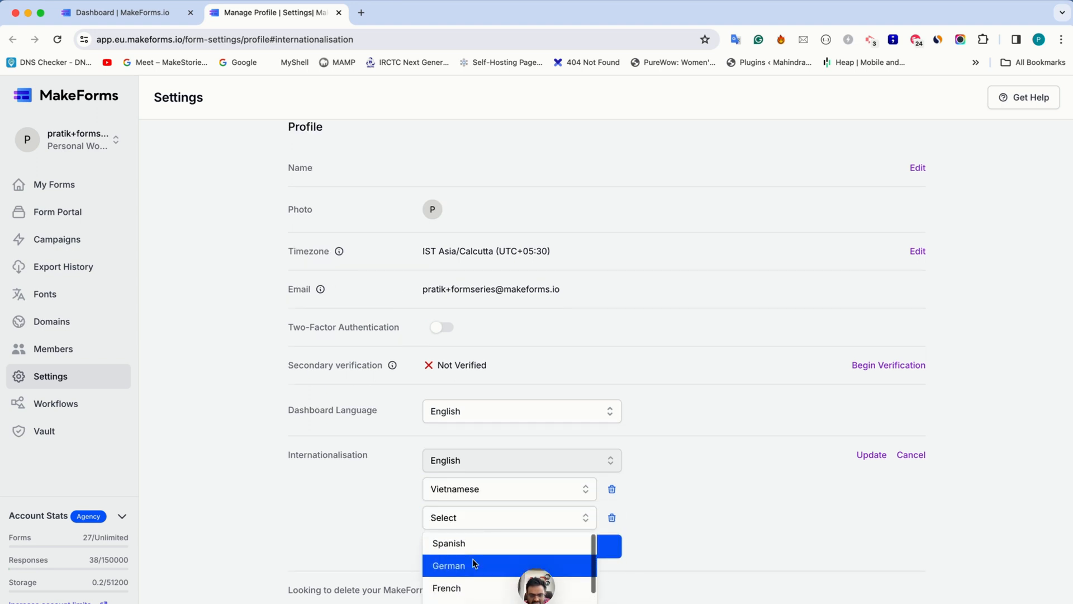
click(478, 543)
click(478, 547)
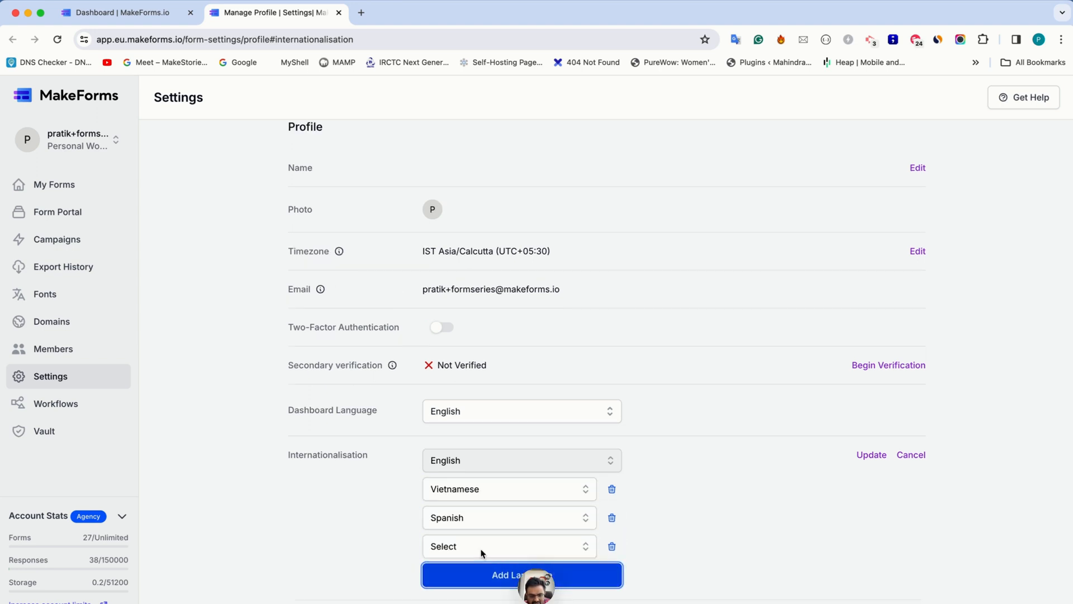
click(483, 549)
scroll(479, 568, down, 5)
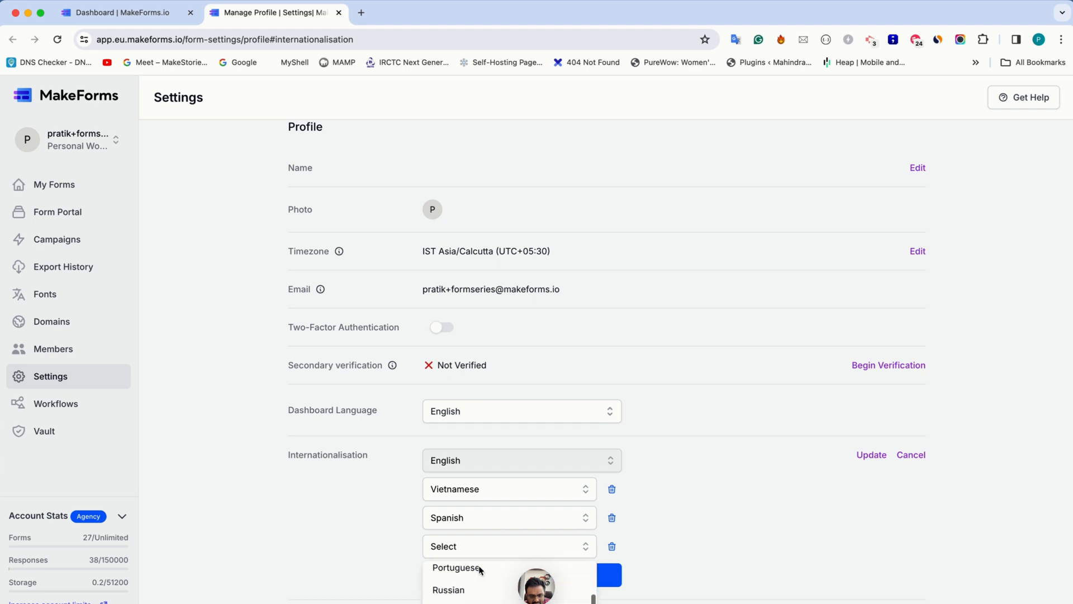
click(473, 598)
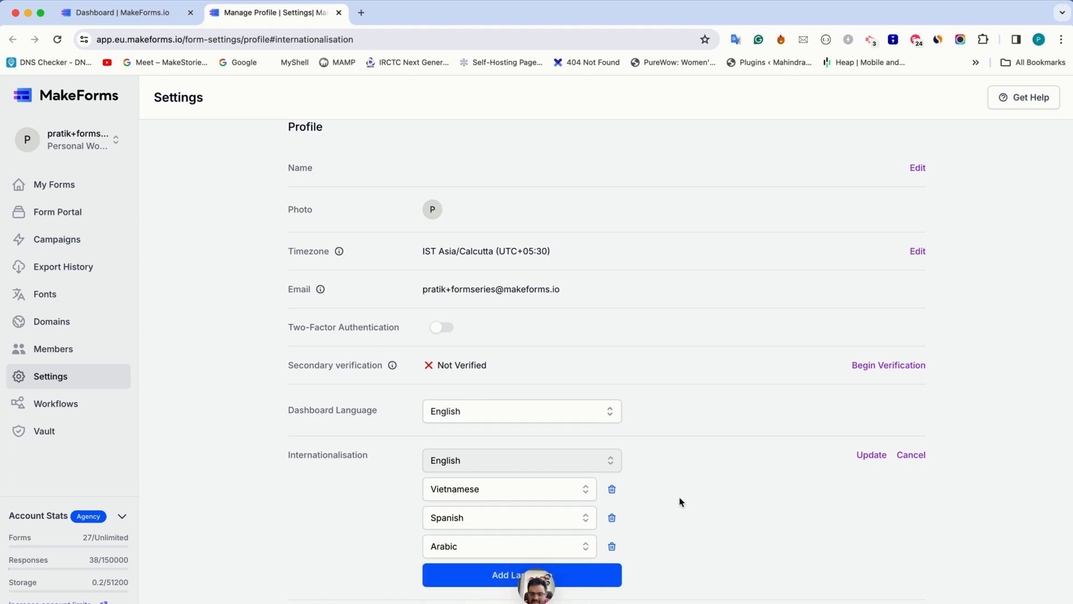
click(870, 454)
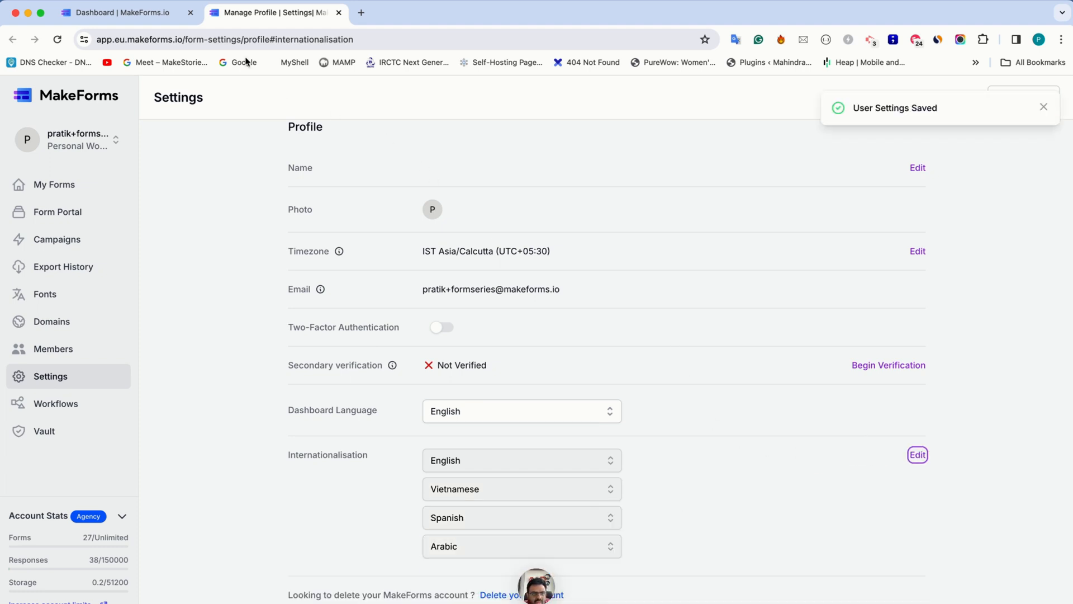
Return to the forms dashboard and reload it so the updated language list is used
click(185, 12)
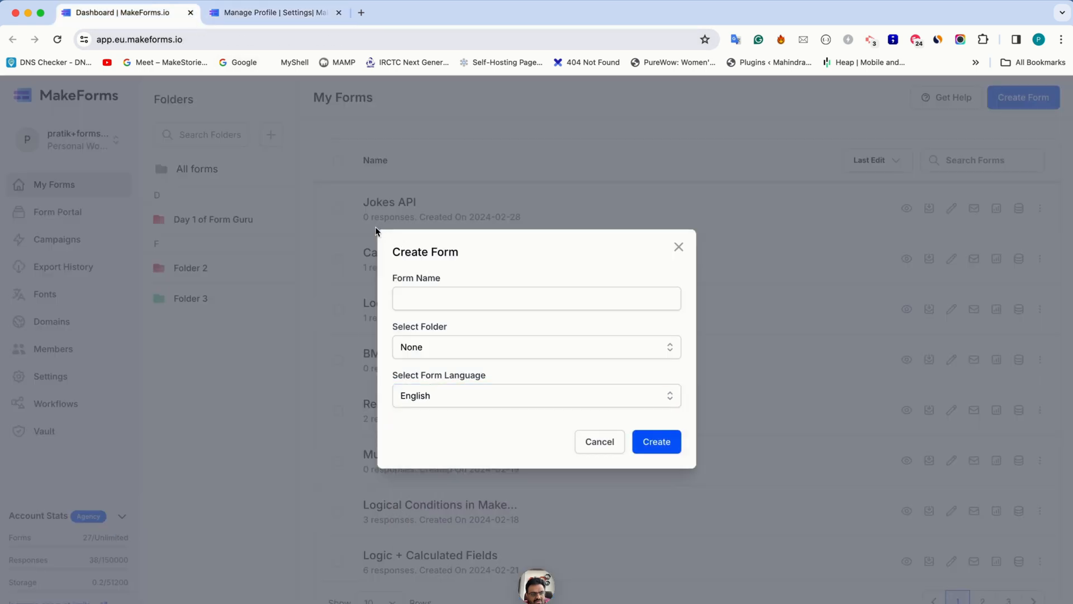
click(376, 231)
click(57, 39)
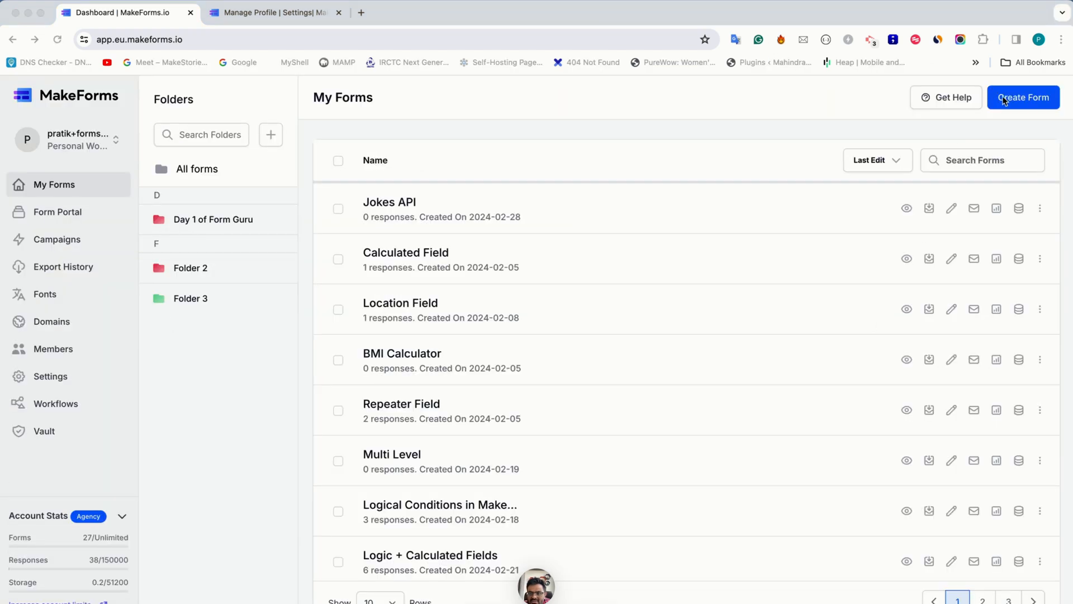
Create a Standard Form from scratch named "Arabic Form" with Arabic as the form language
click(1004, 100)
click(470, 360)
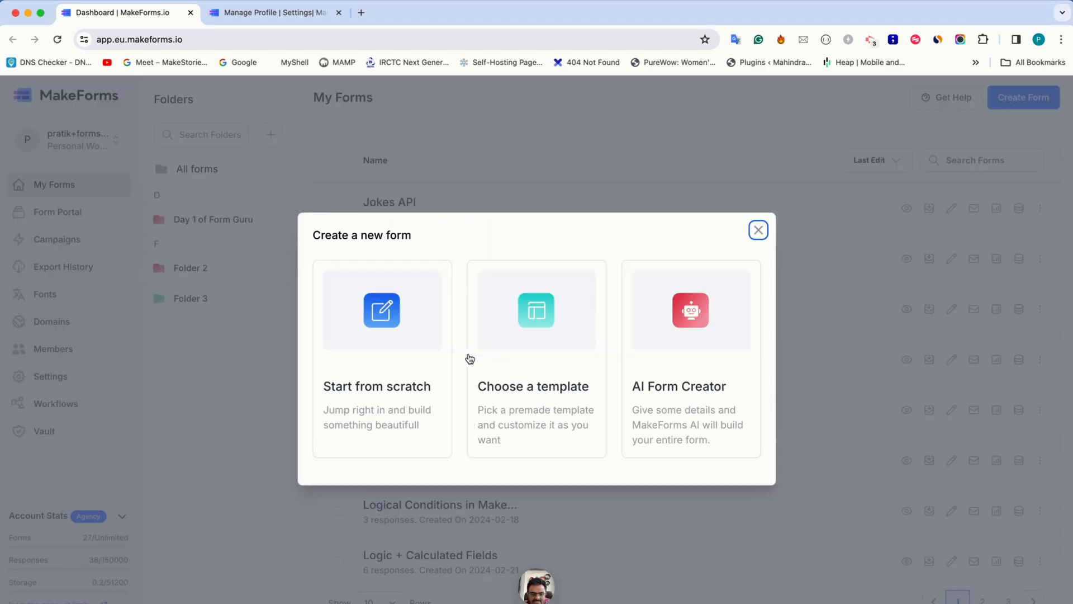
click(427, 427)
click(479, 394)
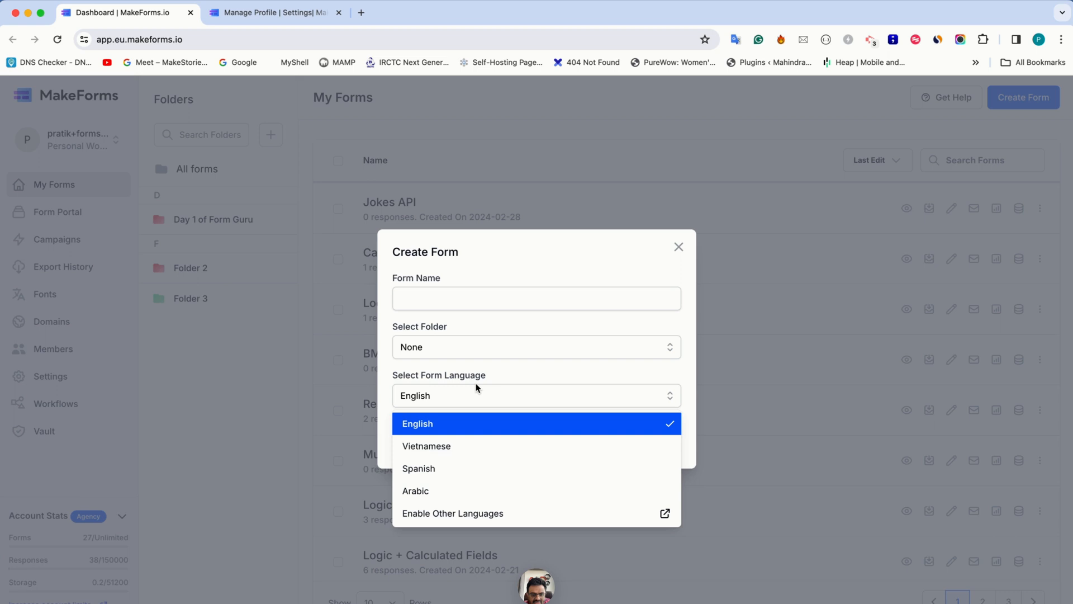
click(479, 491)
click(434, 293)
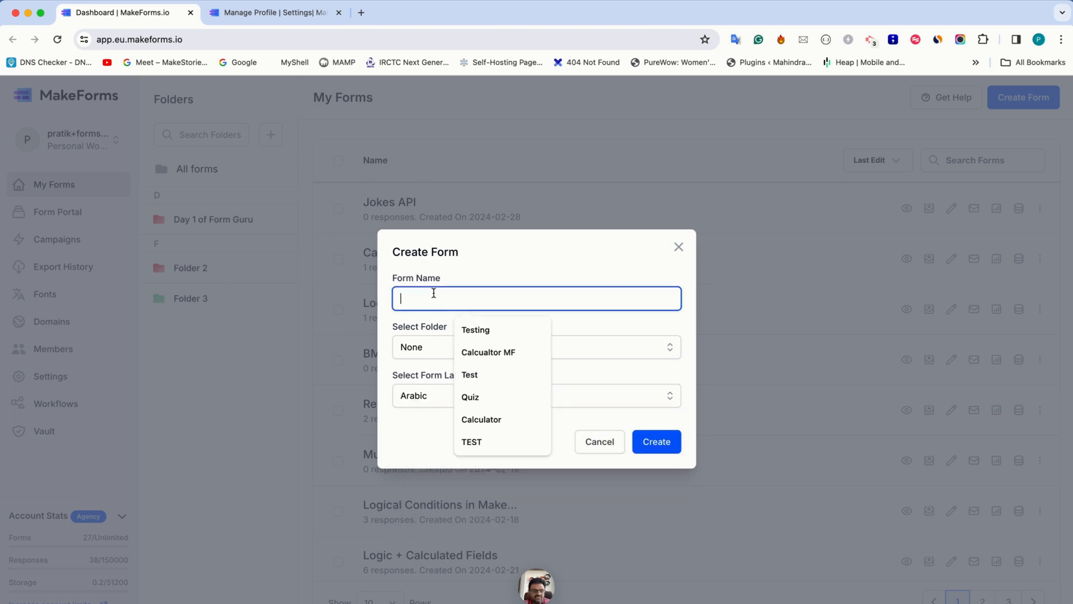
text(Arabic)
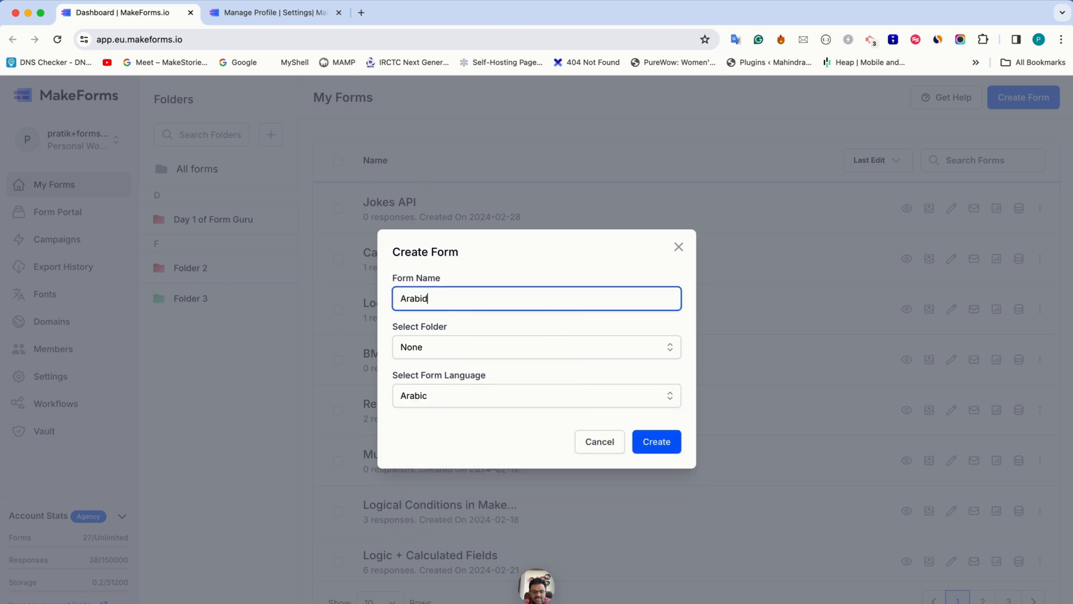
text( Form)
click(656, 442)
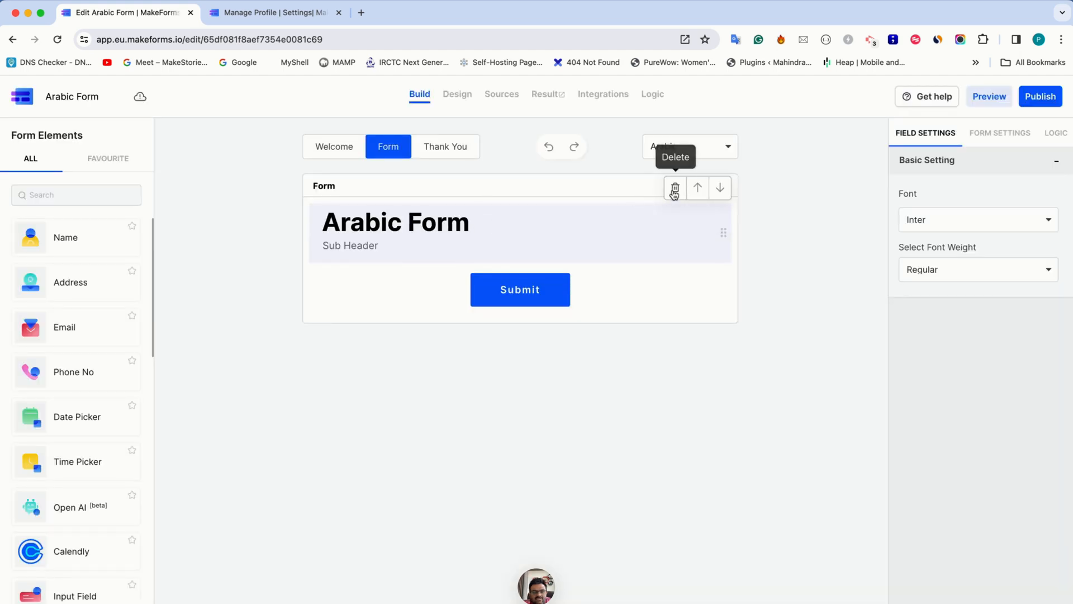
Delete the form's heading block and add Name, Address and Email fields
click(675, 190)
click(65, 237)
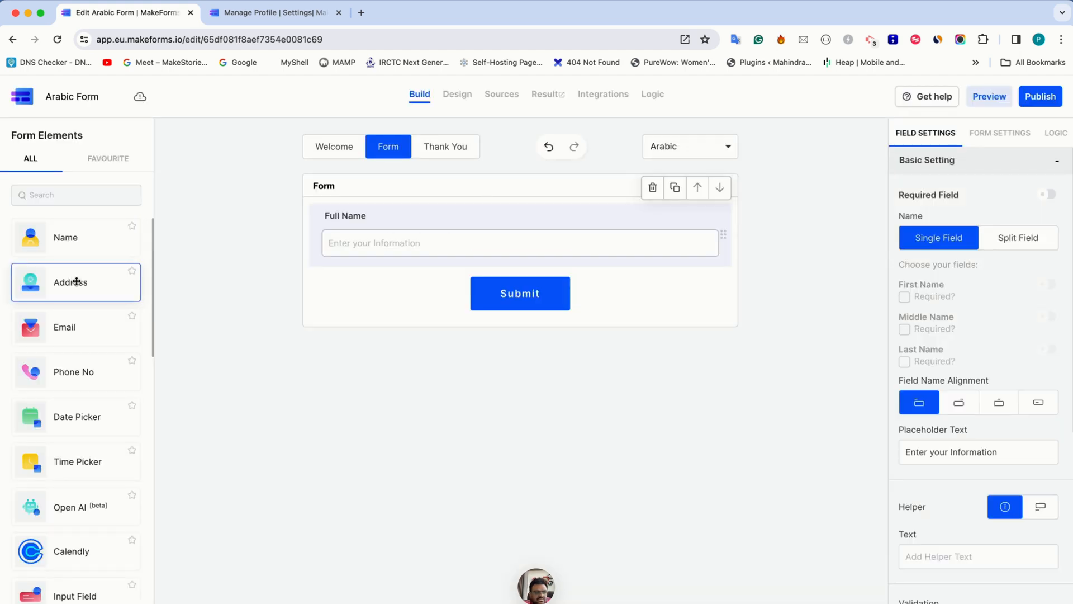
click(77, 282)
click(84, 325)
Copy the "Full Name" field label and enter it as source text in Google Translate in a new tab
click(351, 219)
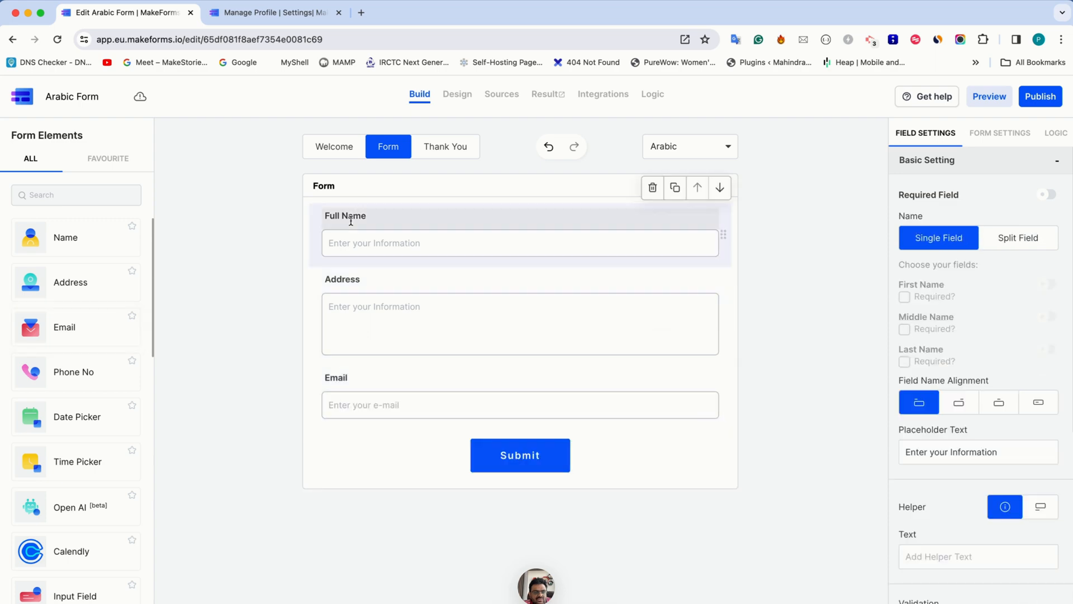
triple_click(338, 217)
key(super+c)
key(ctrl+t)
text(tr)
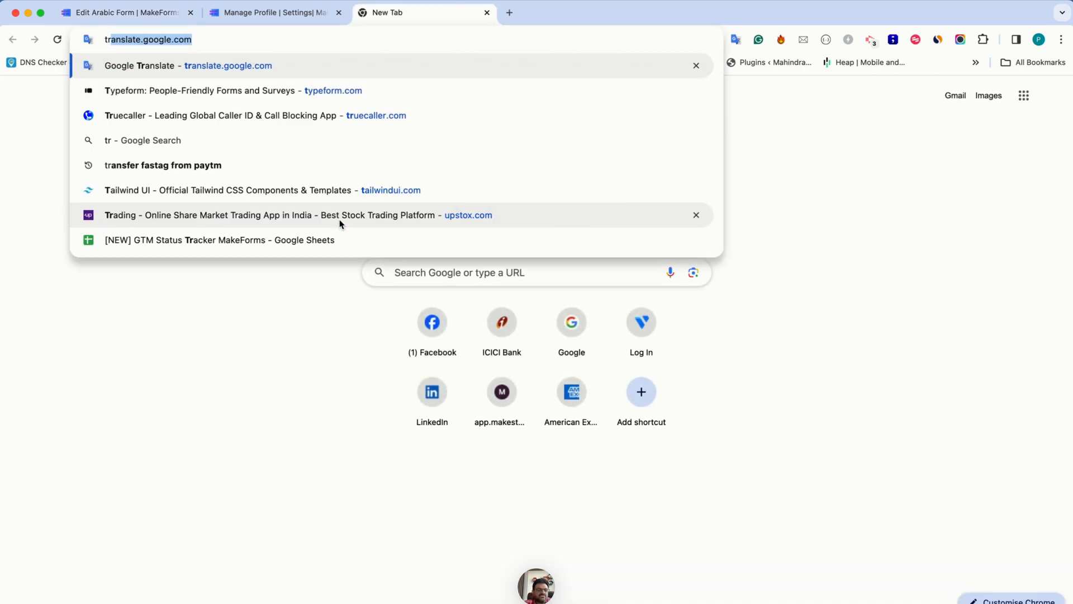
key(Return)
key(super+v)
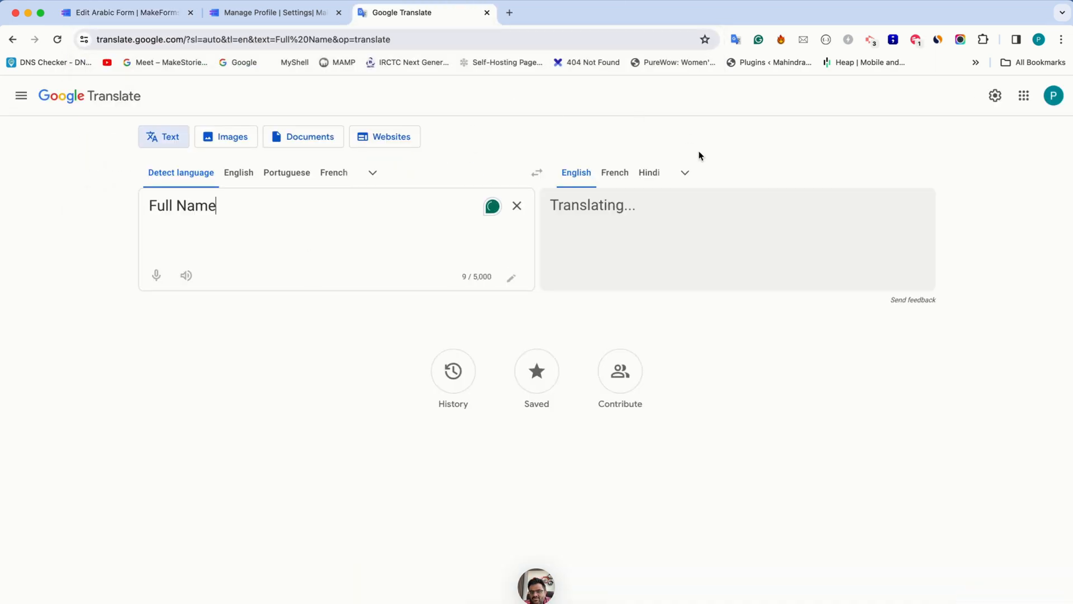
Translate the text into Arabic and replace the form's "Full Name" label with الاسم الكامل
click(685, 173)
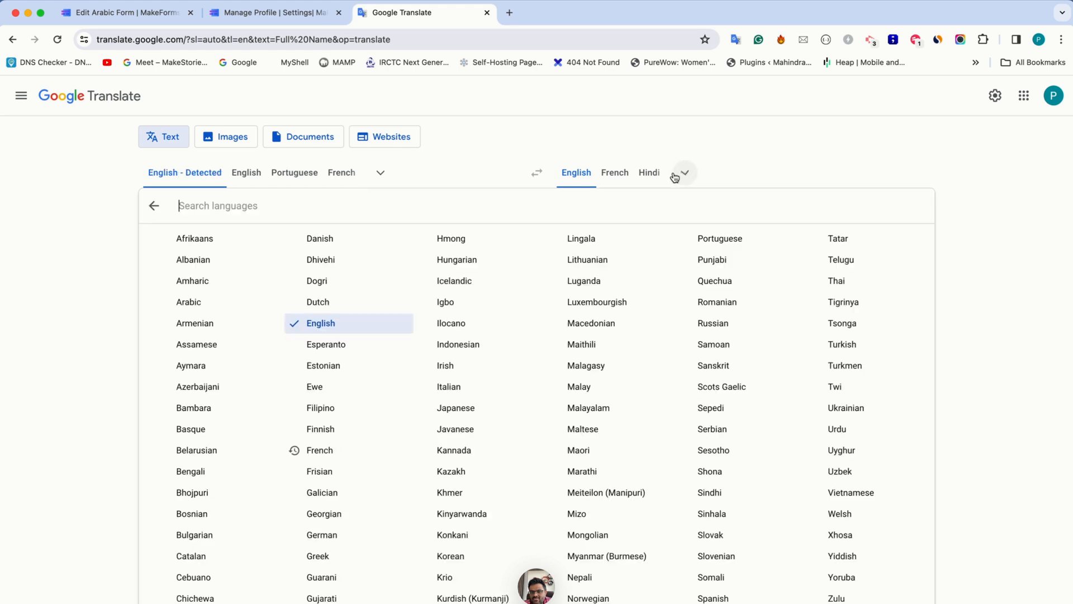
click(215, 305)
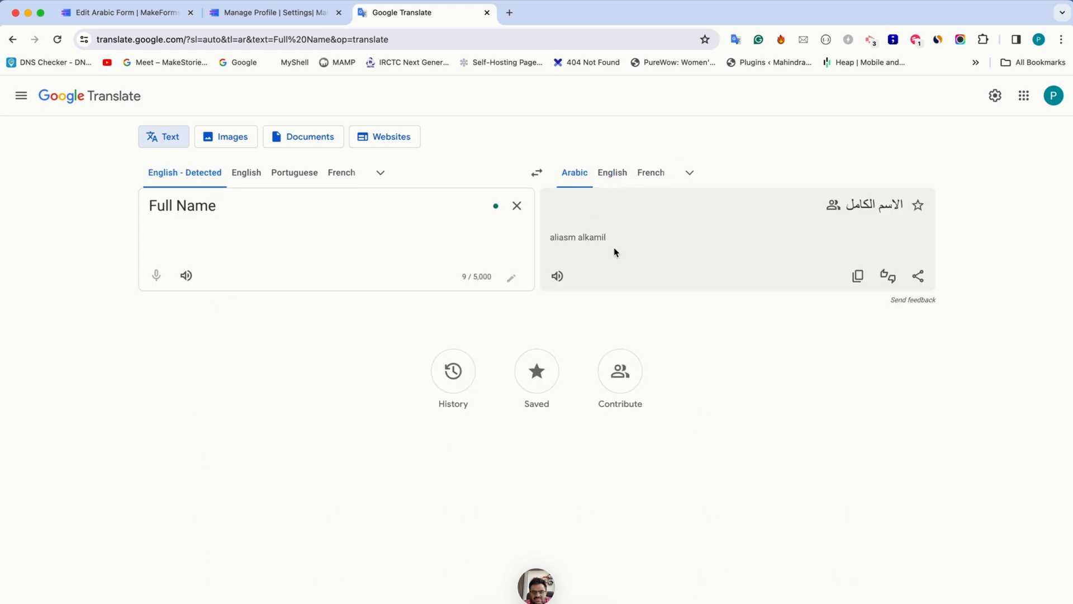
click(858, 276)
key(super+1)
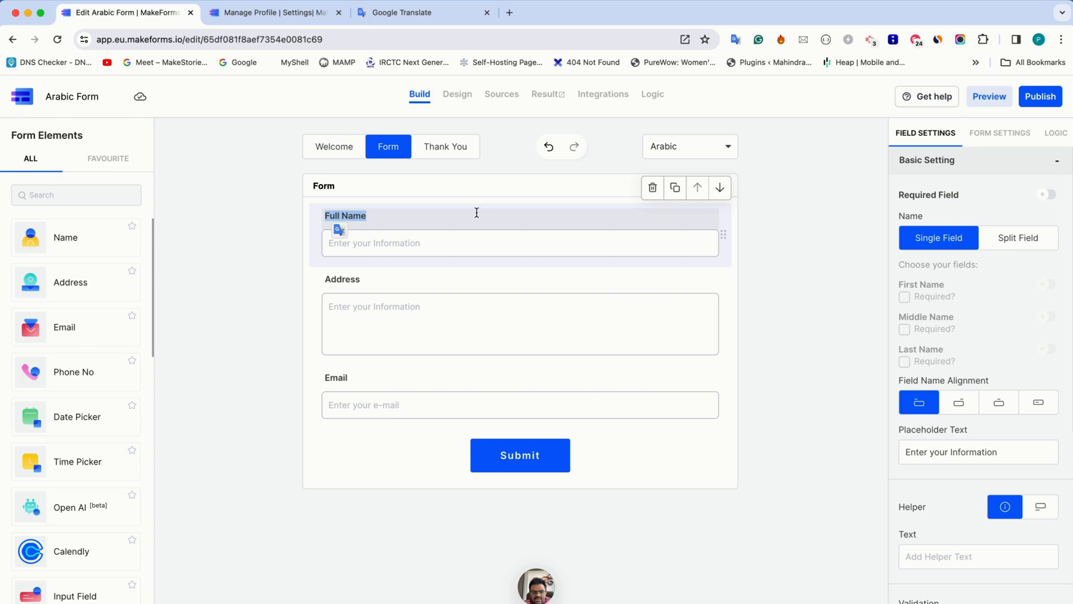
key(super+v)
Translate the "Address" field label into Arabic with Google Translate and replace the label with عنوان
double_click(350, 278)
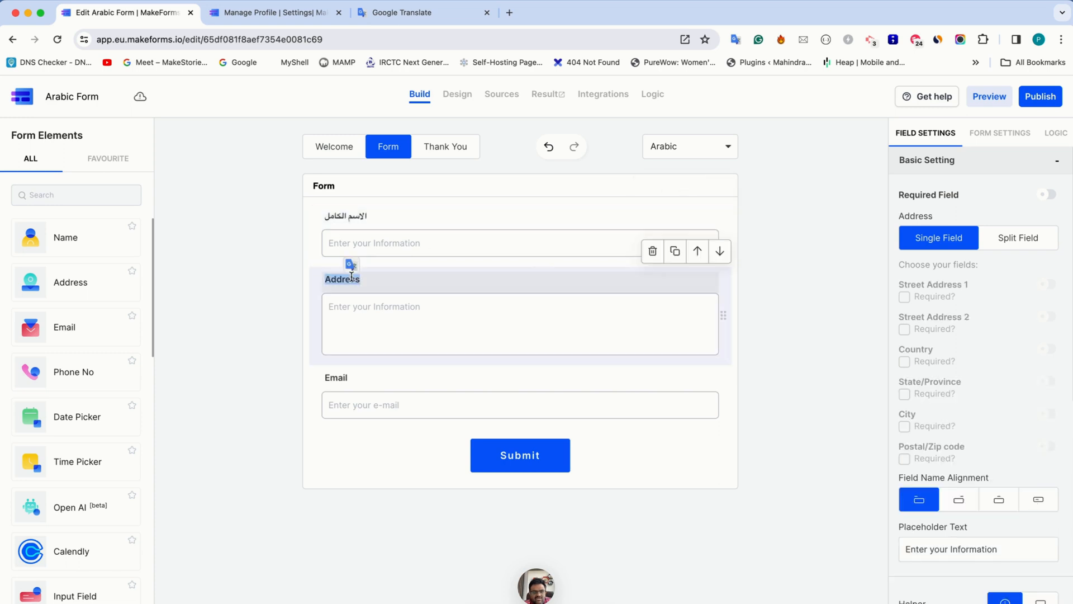
key(super+3)
click(297, 223)
key(super+a)
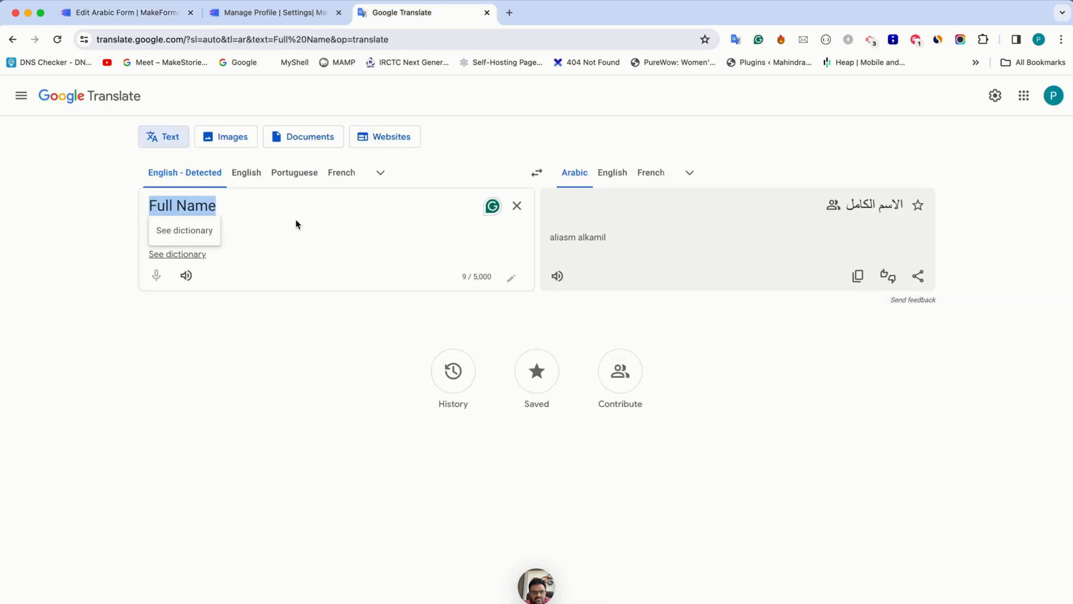
key(super+v)
click(858, 276)
key(super+1)
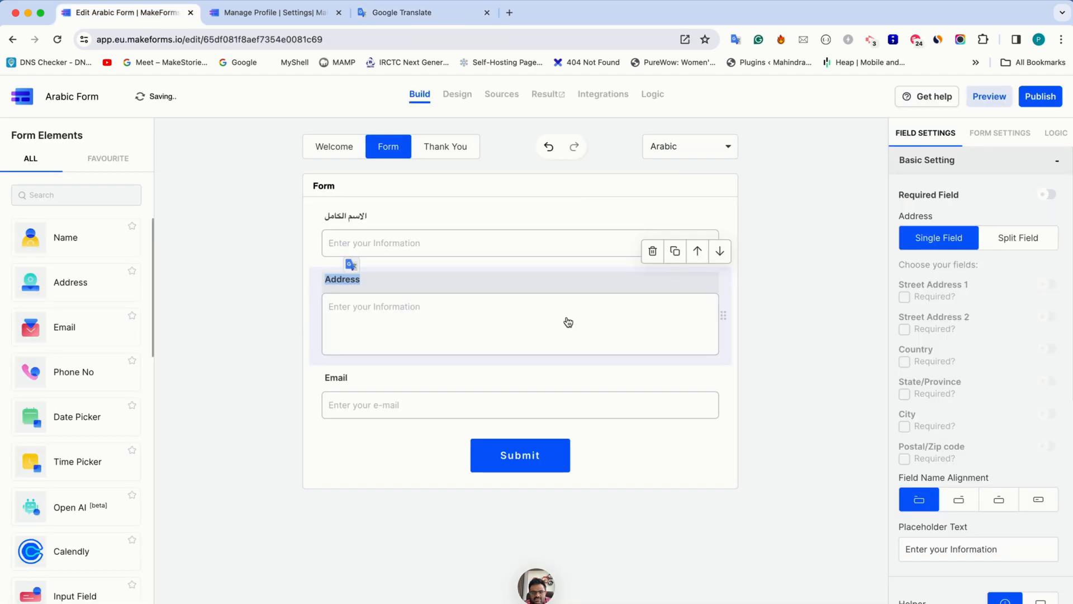
key(super+v)
Translate the "Email" field label into Arabic with Google Translate and replace the label with بريد إلكتروني
double_click(334, 378)
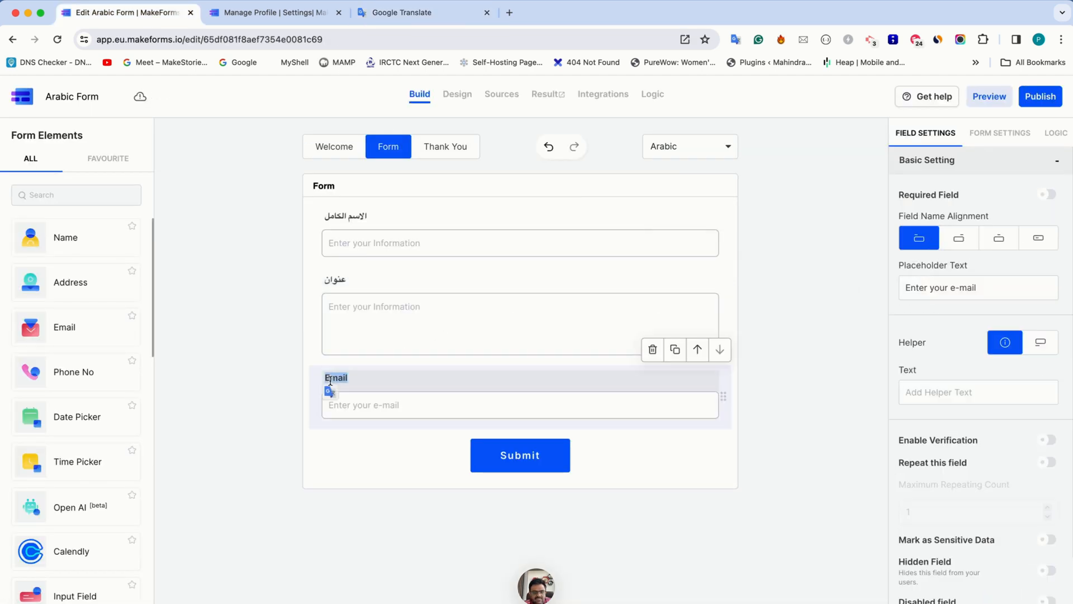
key(super+3)
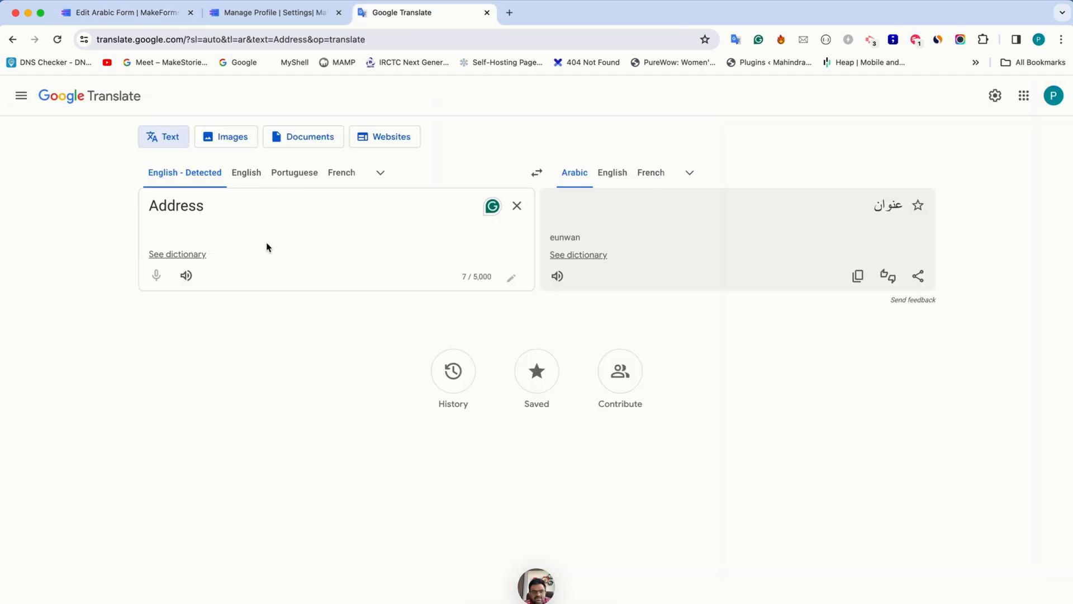
click(242, 210)
key(super+a)
key(super+v)
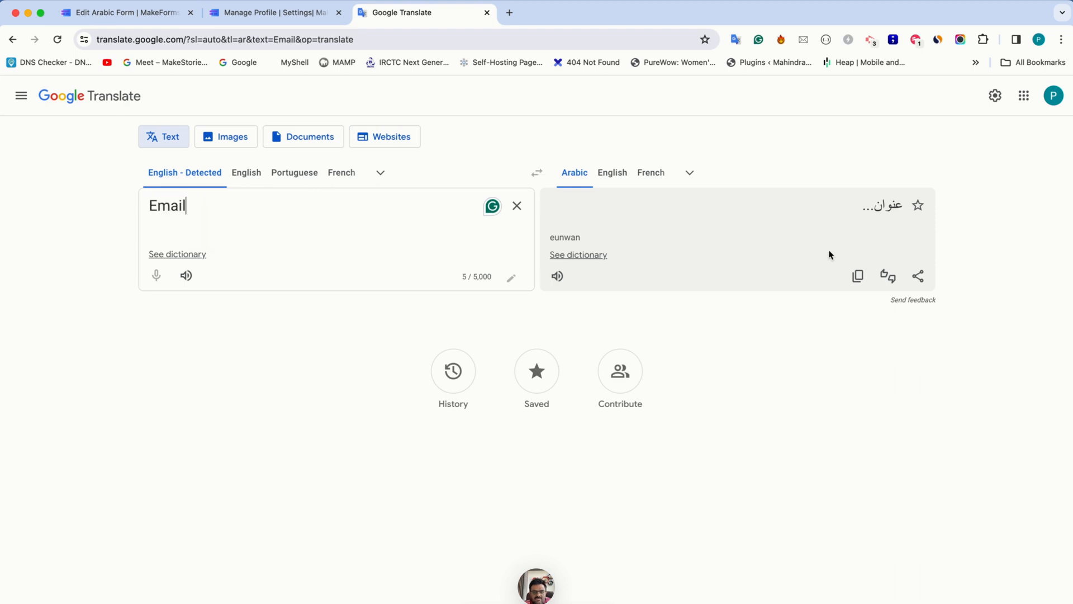
click(871, 279)
key(super+1)
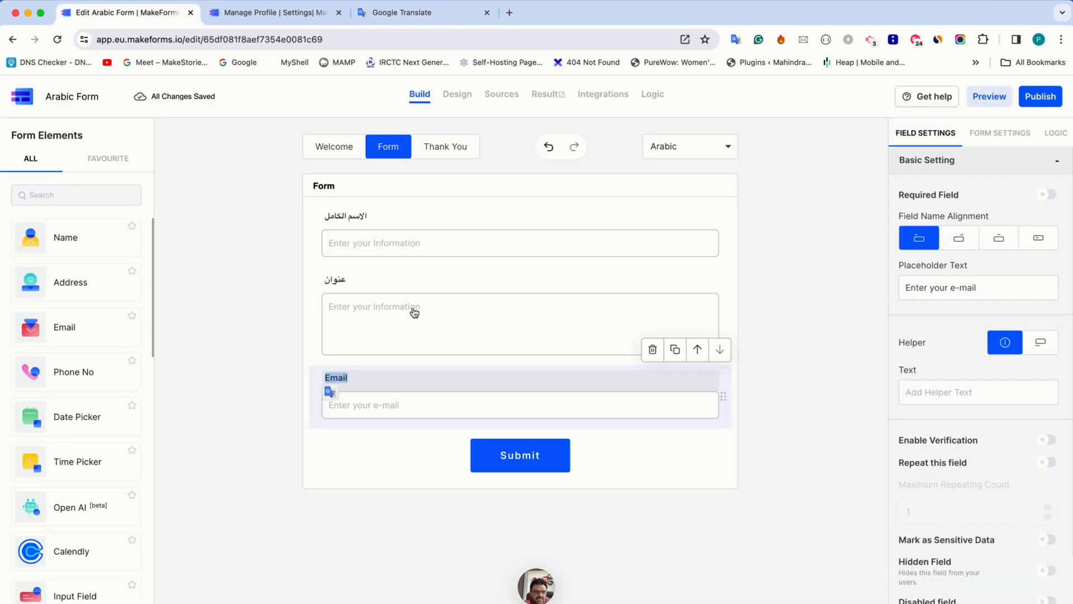
key(super+v)
click(420, 248)
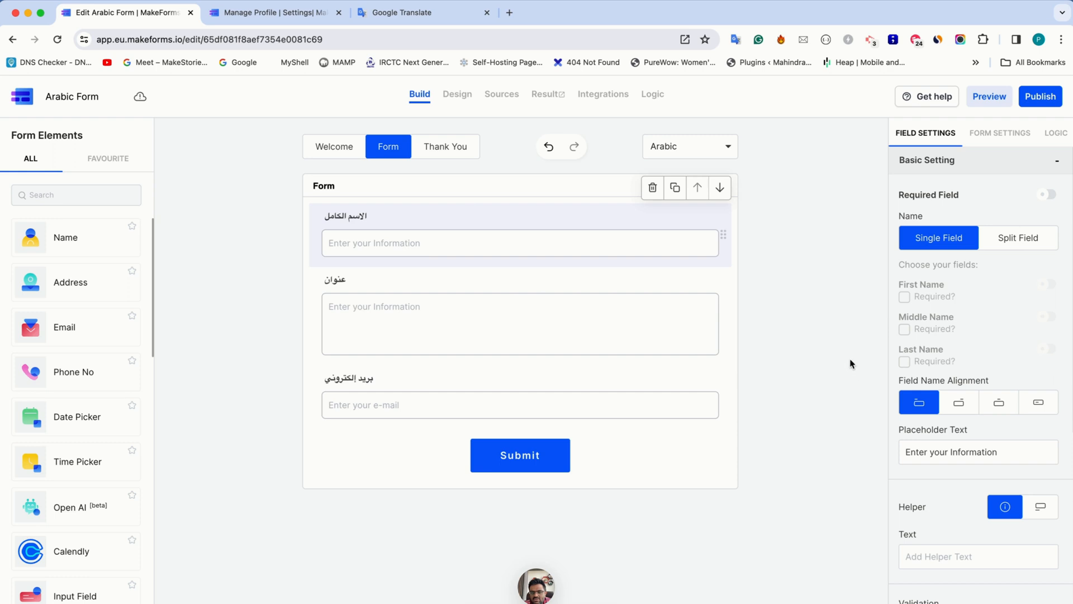
Switch to Google Translate and enter "Enter your email address" as the source text
click(418, 13)
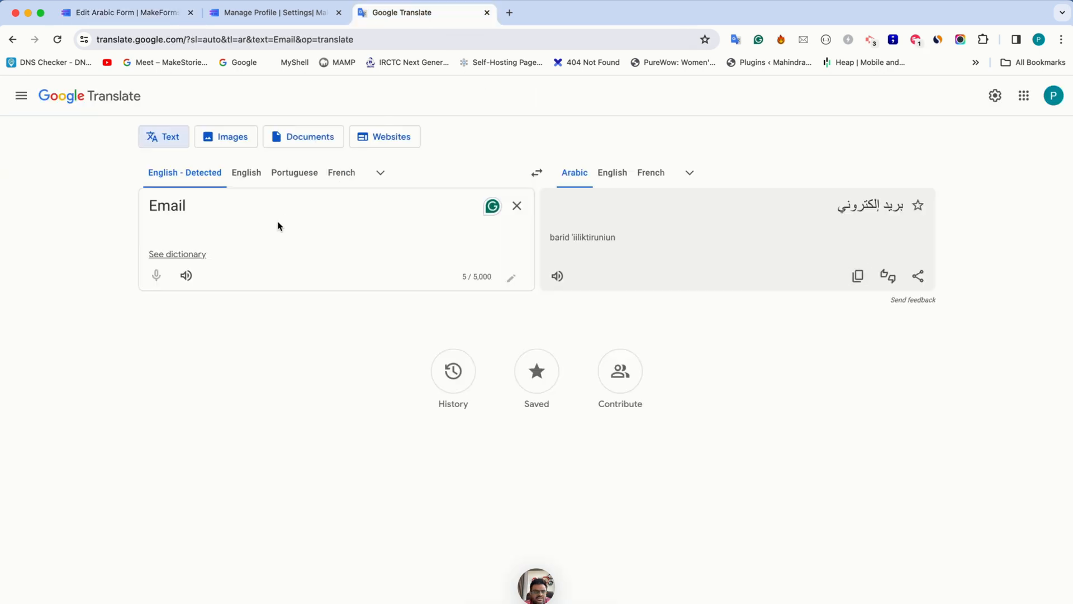
key(super+a)
text(Enet)
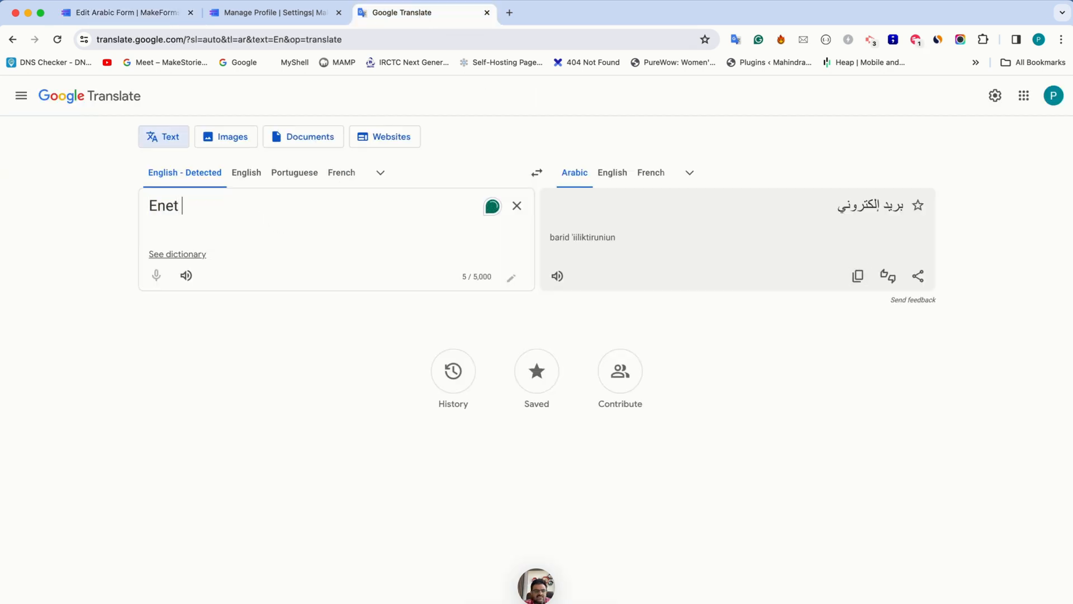
key(BackSpace)
key(BackSpace)
text(ter your em)
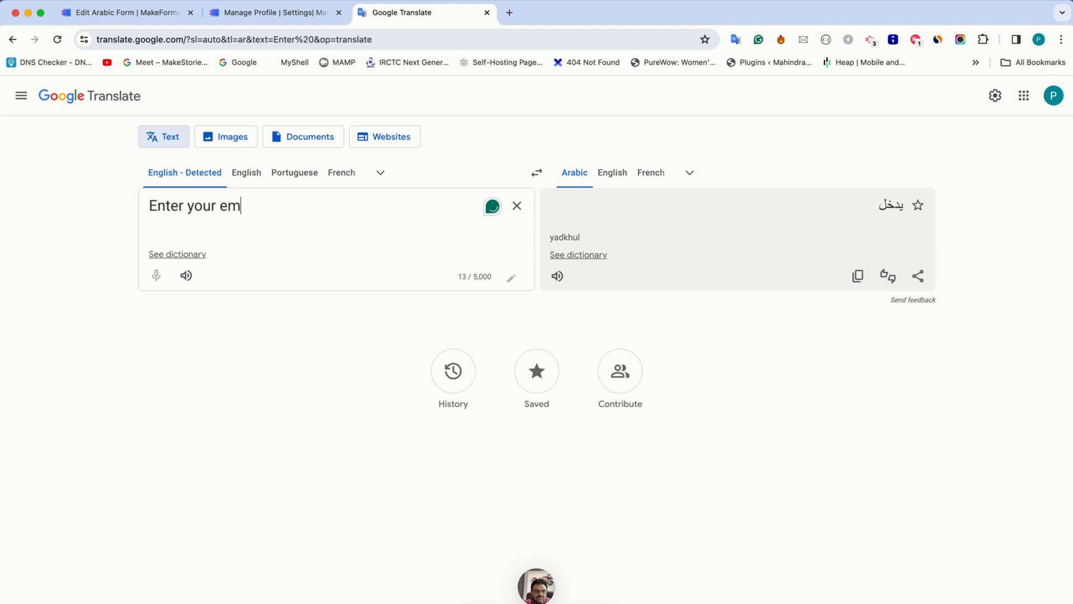
text(ail address)
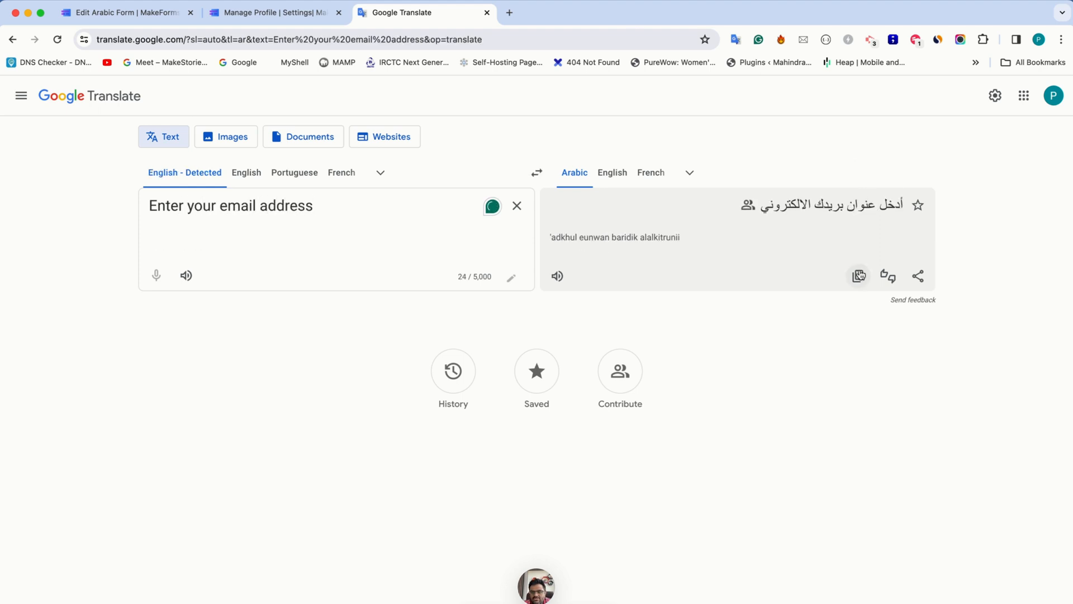
Copy the Arabic translation and set the email field's placeholder text to أدخل عنوان بريدك الالكتروني
click(858, 276)
key(super+1)
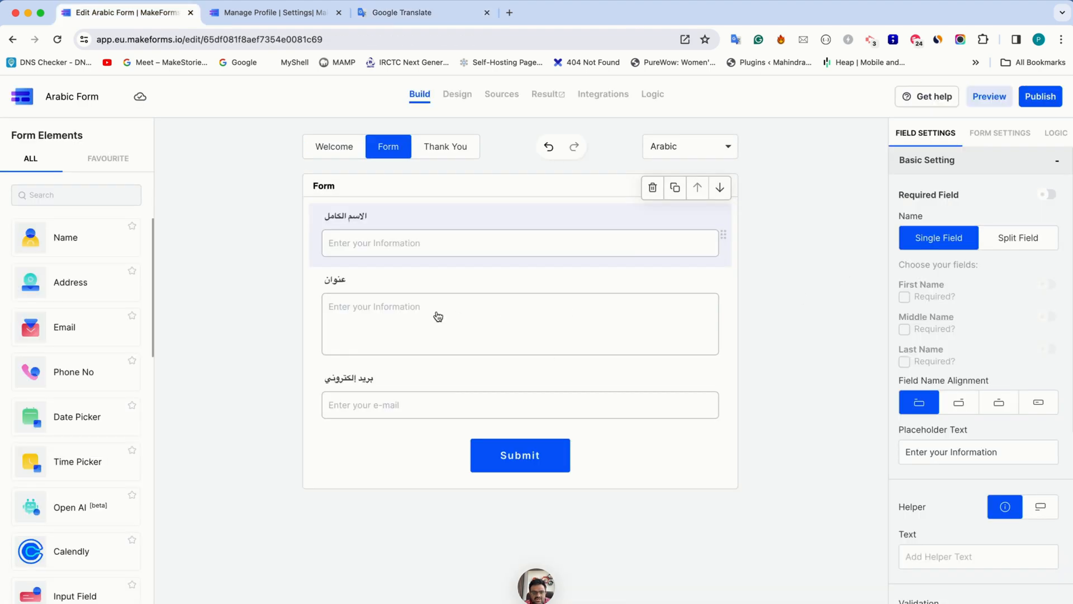
click(418, 380)
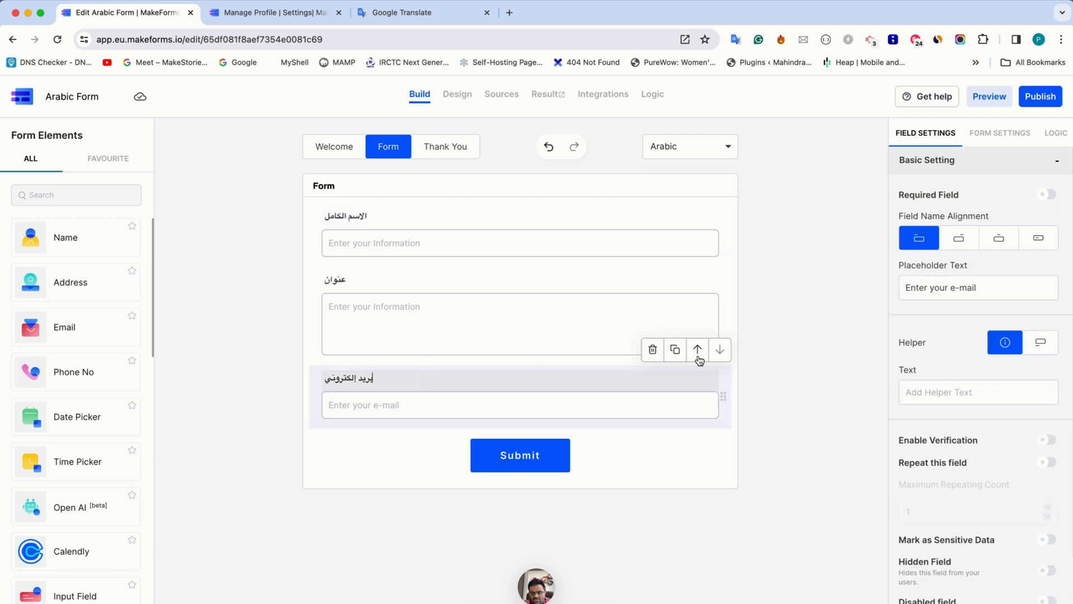
triple_click(942, 295)
key(super+v)
Translate "Enter your home address" into Arabic and set the address field's placeholder text to أدخل عنوان منزلك
click(404, 320)
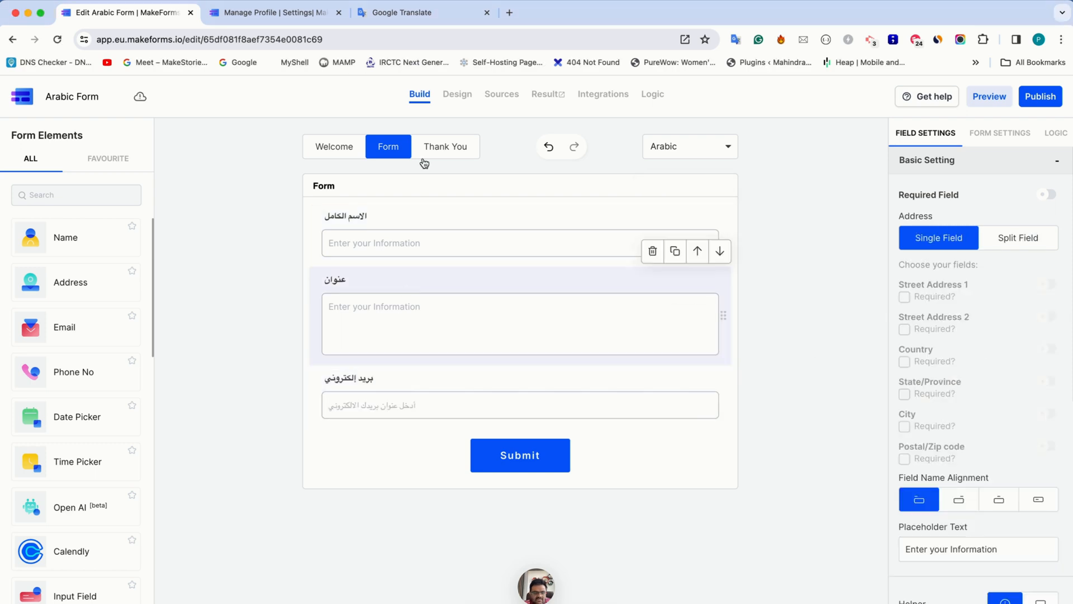
click(394, 15)
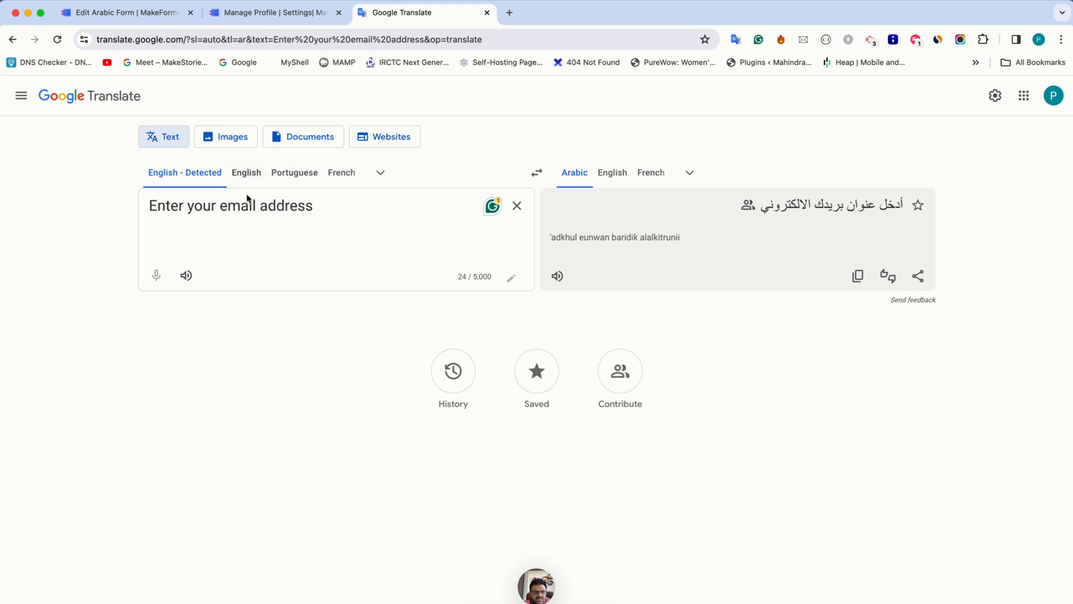
double_click(247, 197)
text(home)
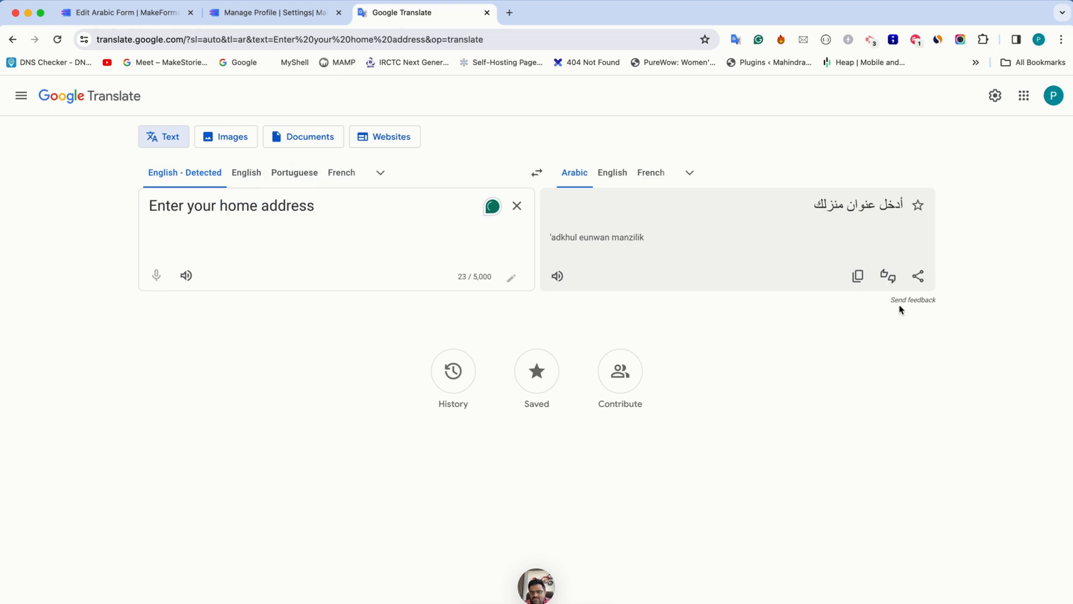
click(858, 276)
key(super+1)
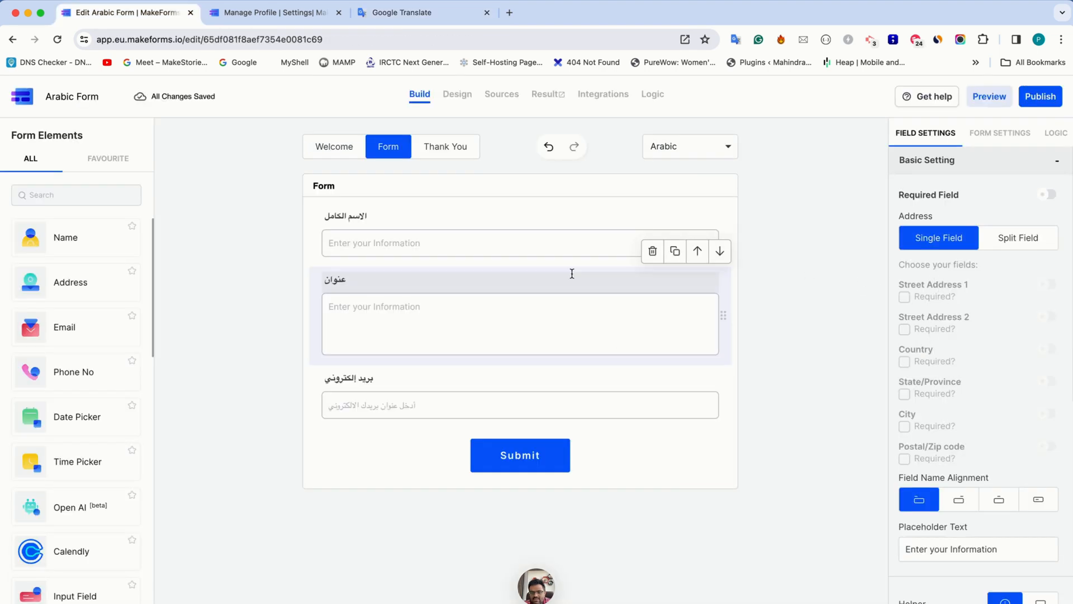
double_click(1008, 551)
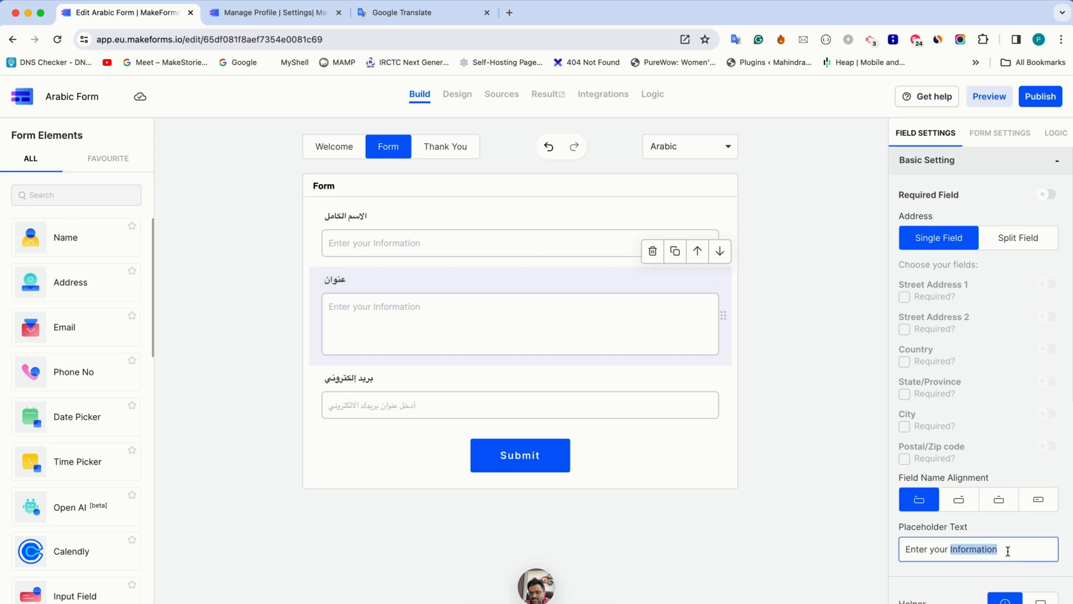
key(super+a)
key(super+v)
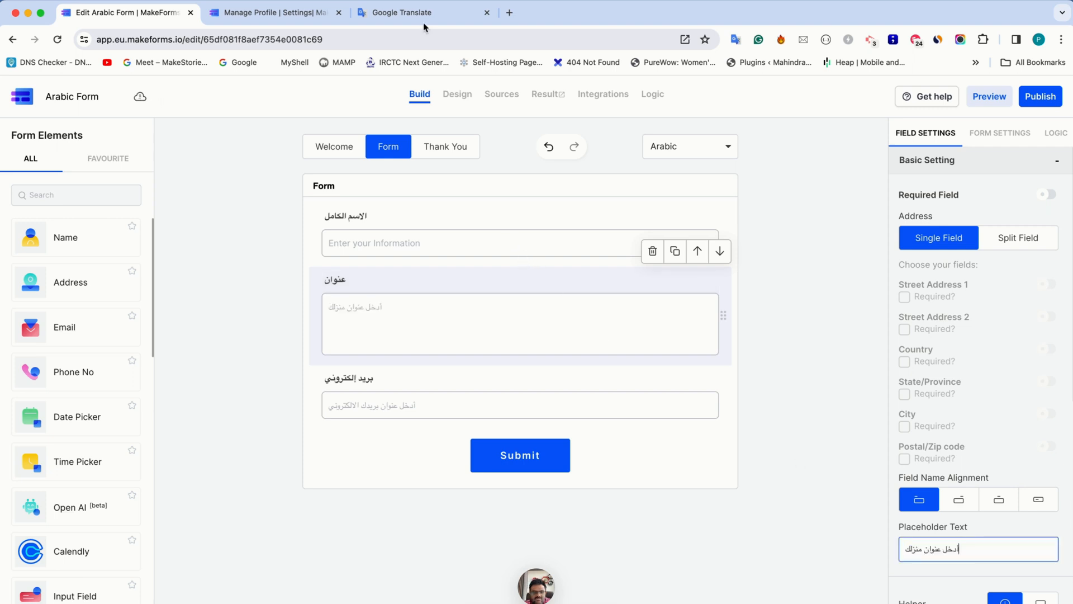
Translate "Please enter your full name" into Arabic and set the name field's placeholder text to من فضلك ادخل اسمك الكامل
click(424, 23)
triple_click(246, 205)
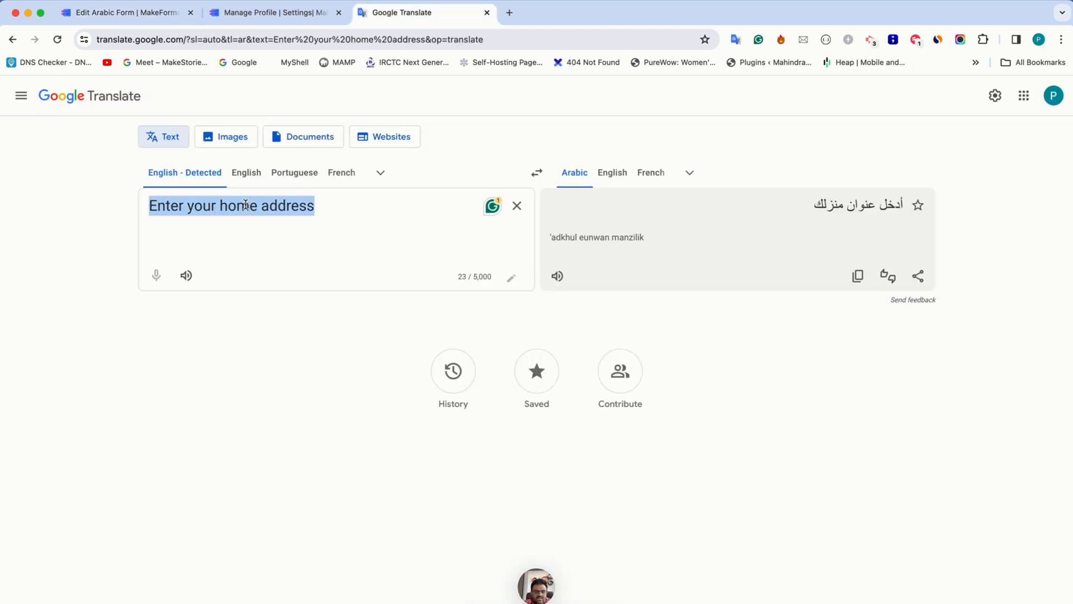
text(Please enter)
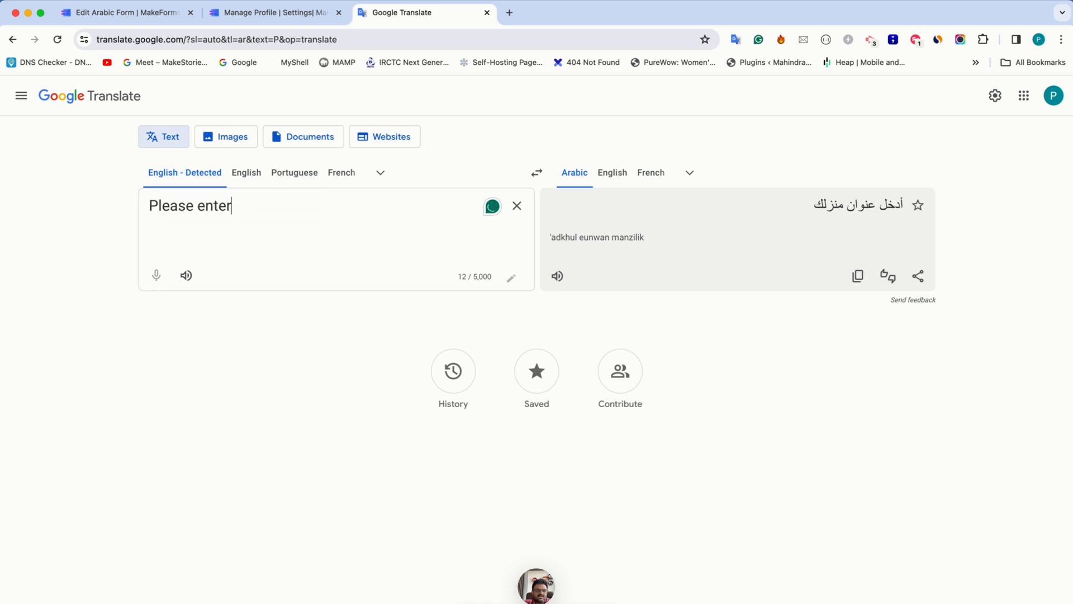
text( your full name)
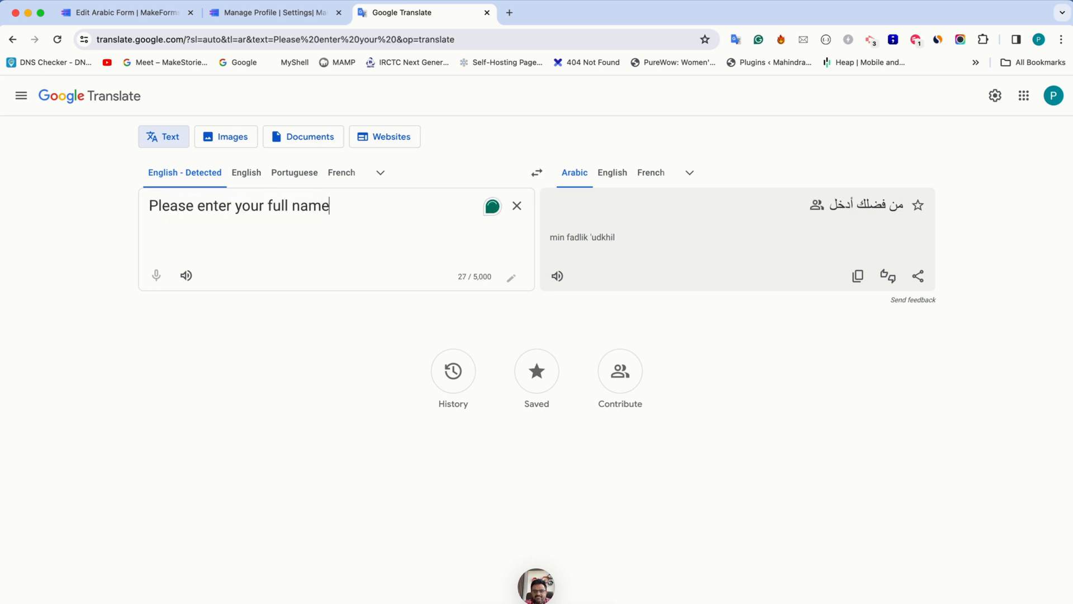
click(859, 277)
key(super+1)
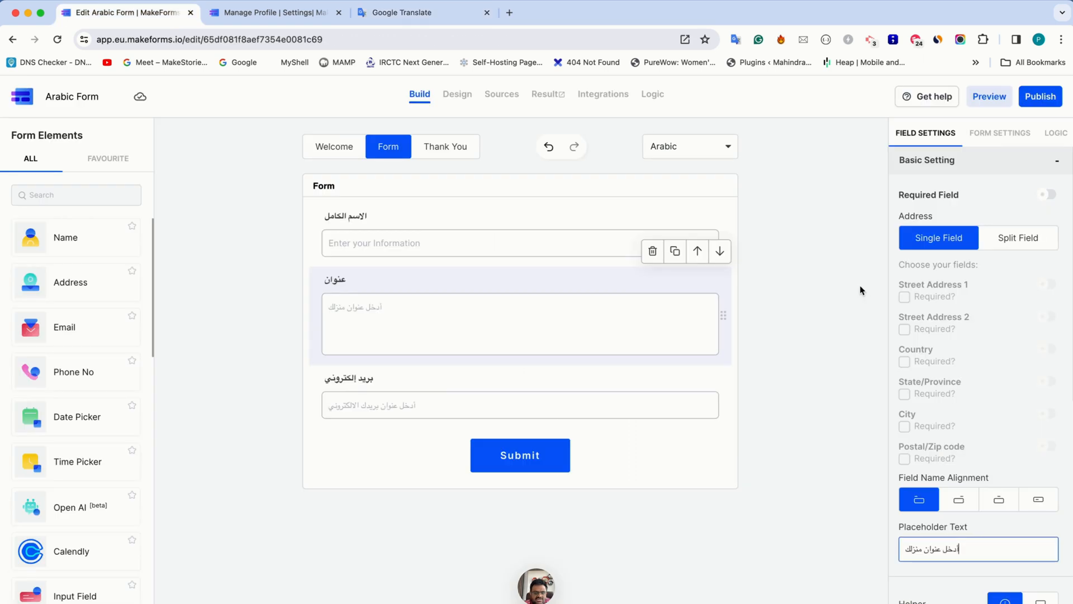
click(640, 258)
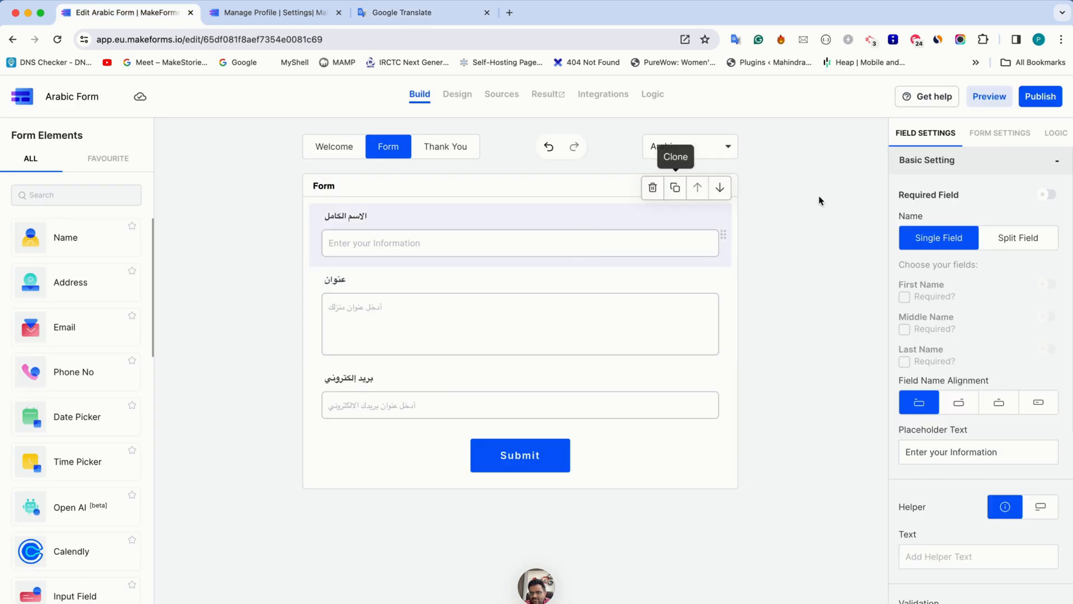
triple_click(973, 451)
key(super+v)
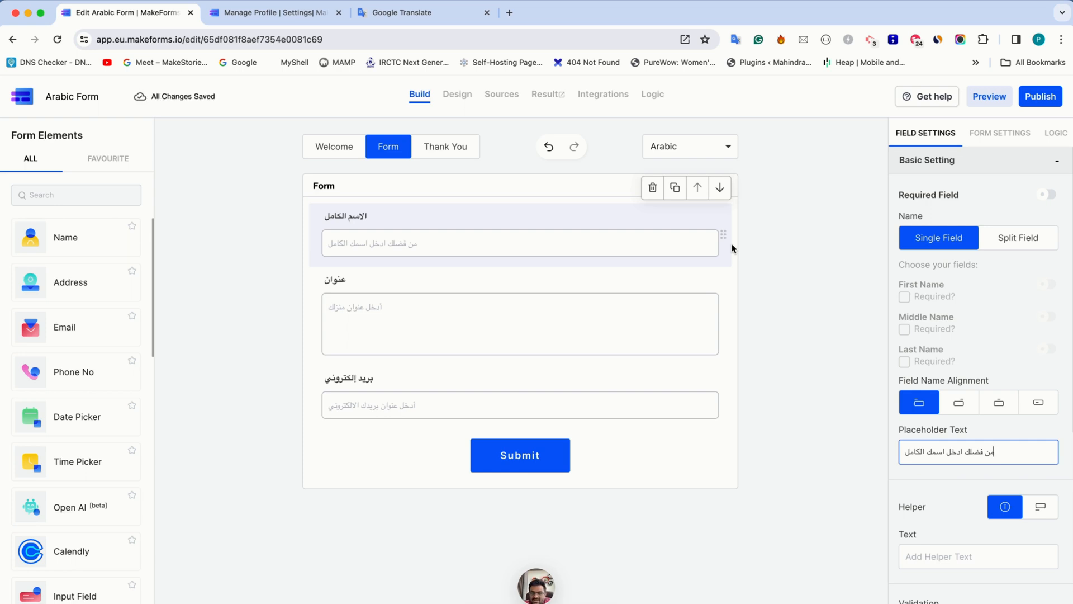
Check the Arabic form's text direction and labels in the design preview, and return to the form builder
click(464, 97)
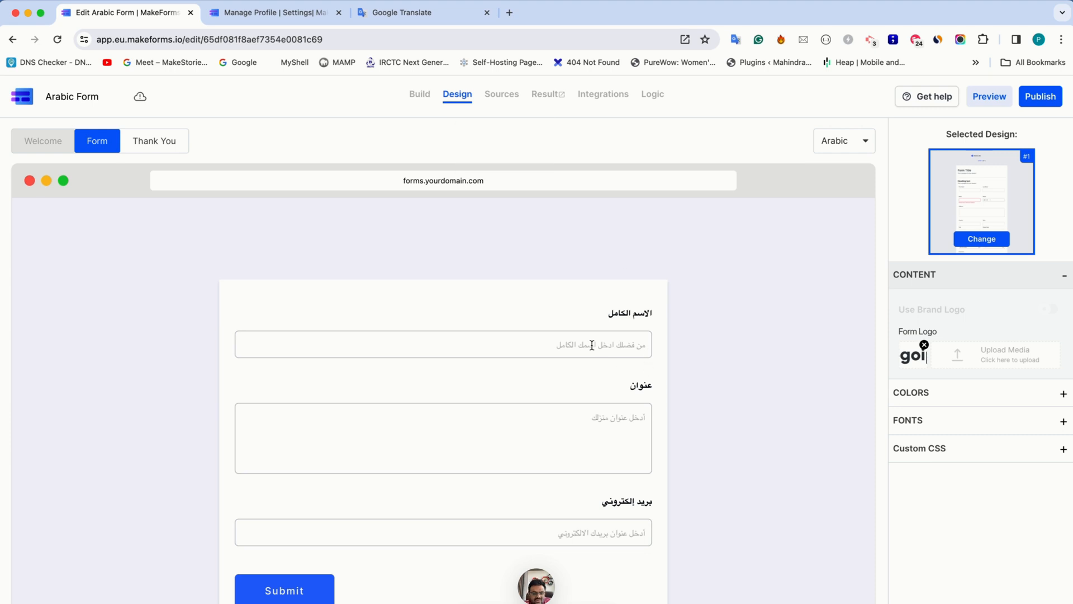
click(627, 318)
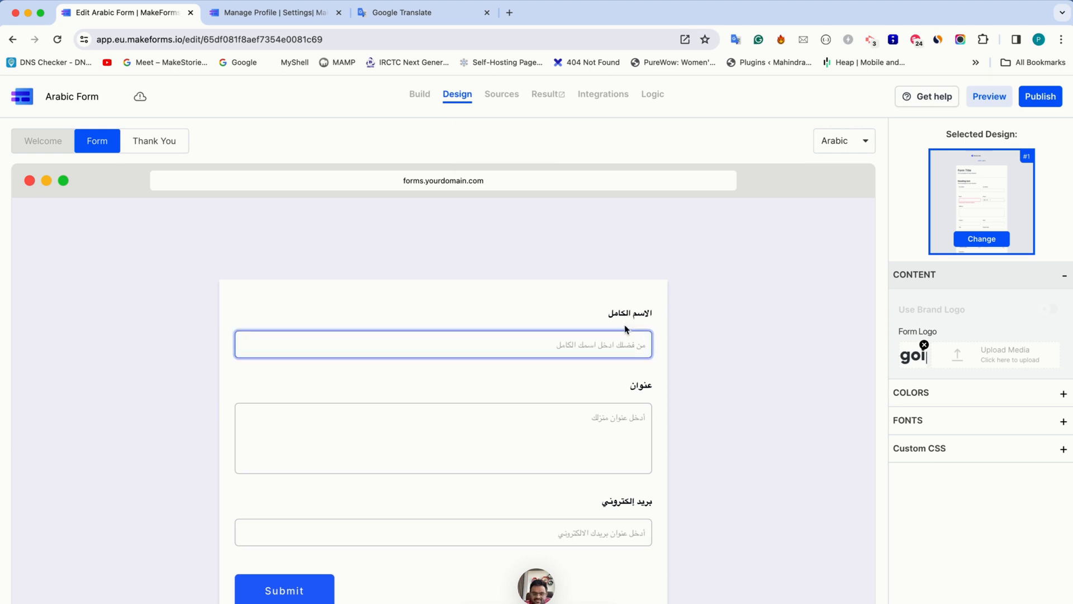
click(415, 96)
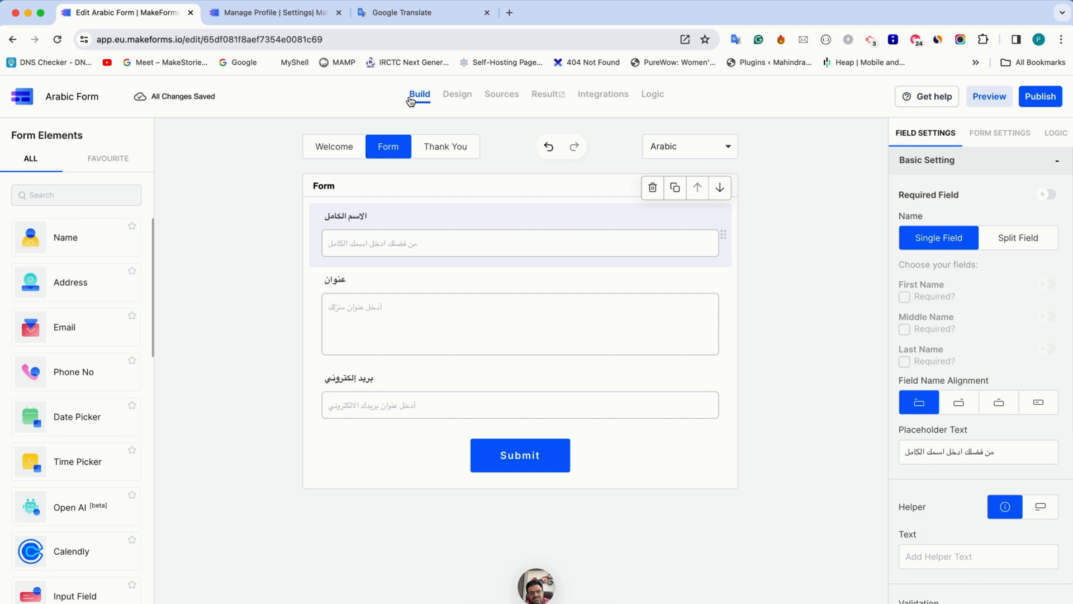
Enable English as an additional language for the form and open its Arabic-to-English translation settings
click(688, 147)
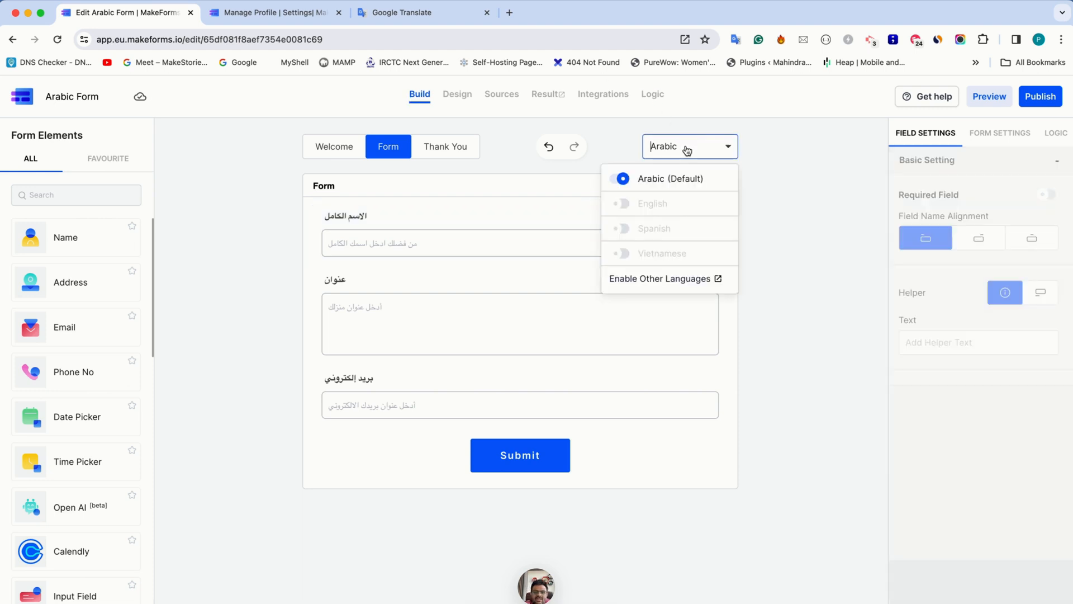
click(623, 228)
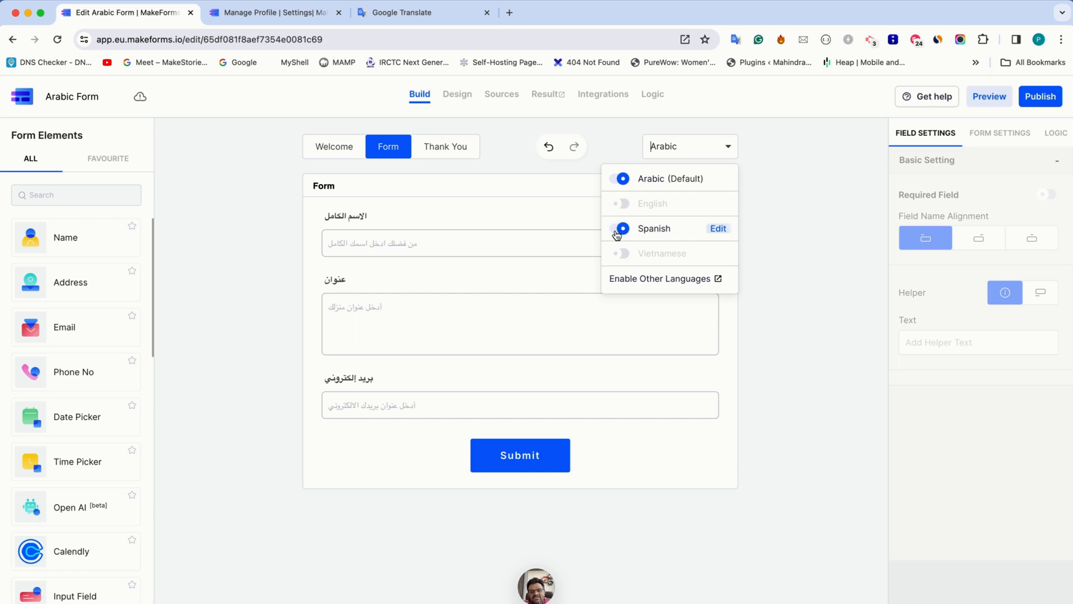
click(621, 228)
click(621, 204)
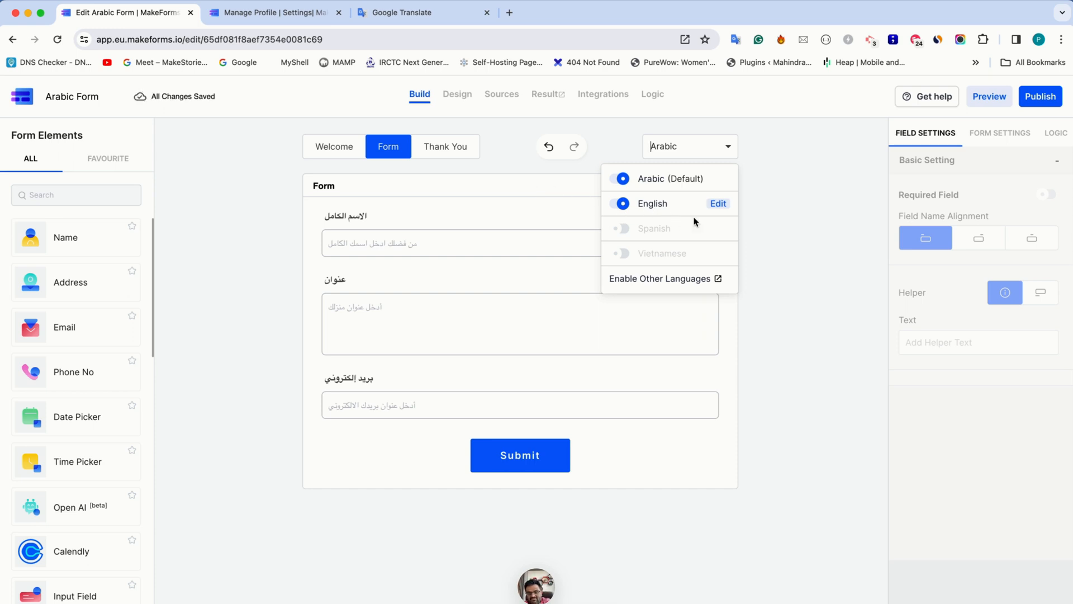
click(717, 205)
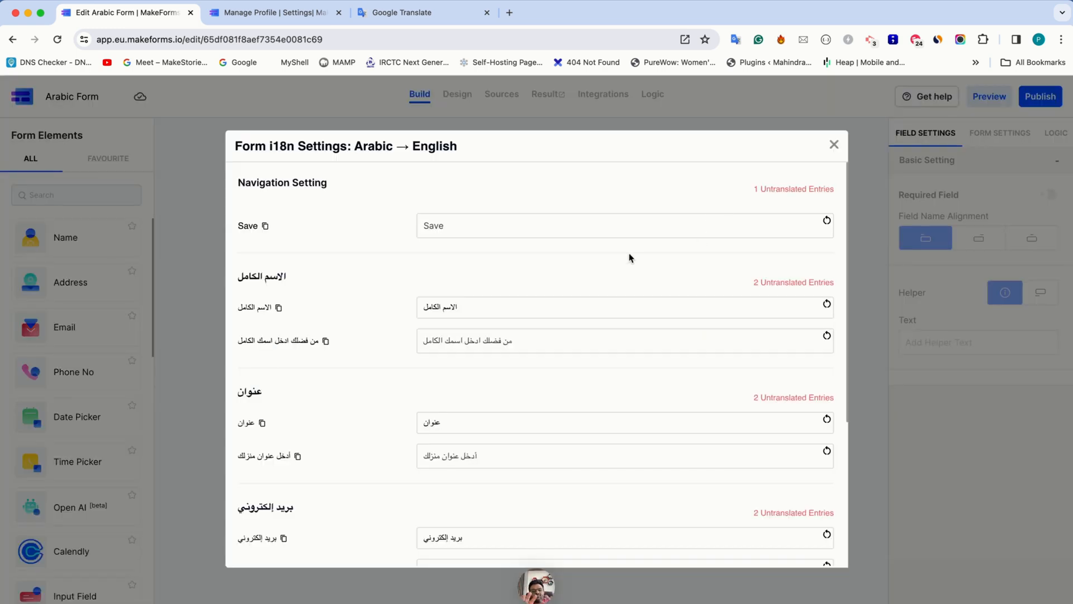
Set the name field's English translations to "Full Name" for the label and "Enter your full name" for the placeholder
triple_click(493, 311)
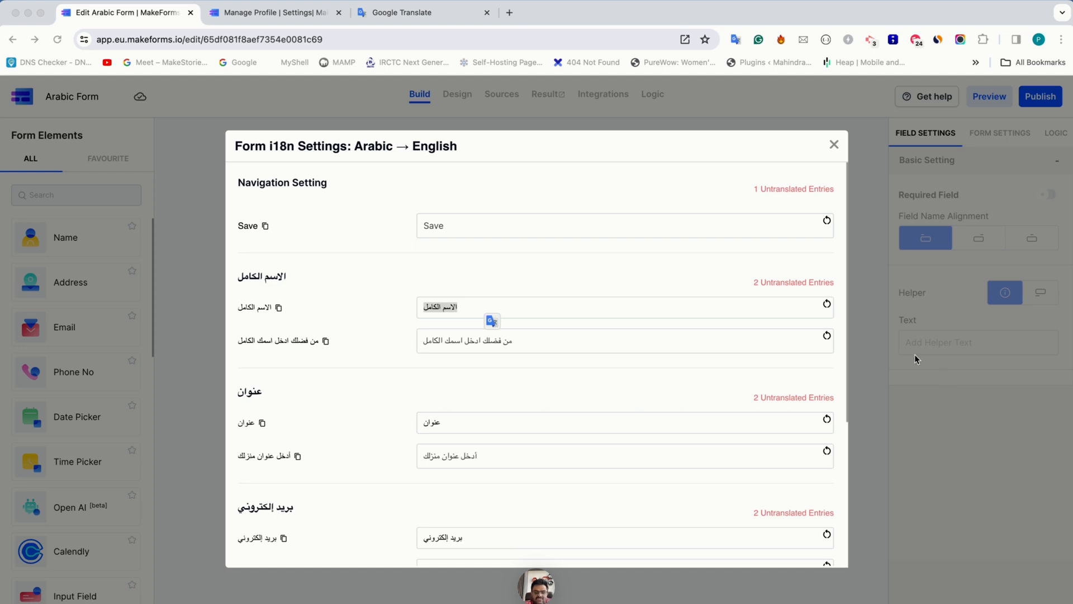
click(687, 314)
triple_click(687, 312)
click(687, 312)
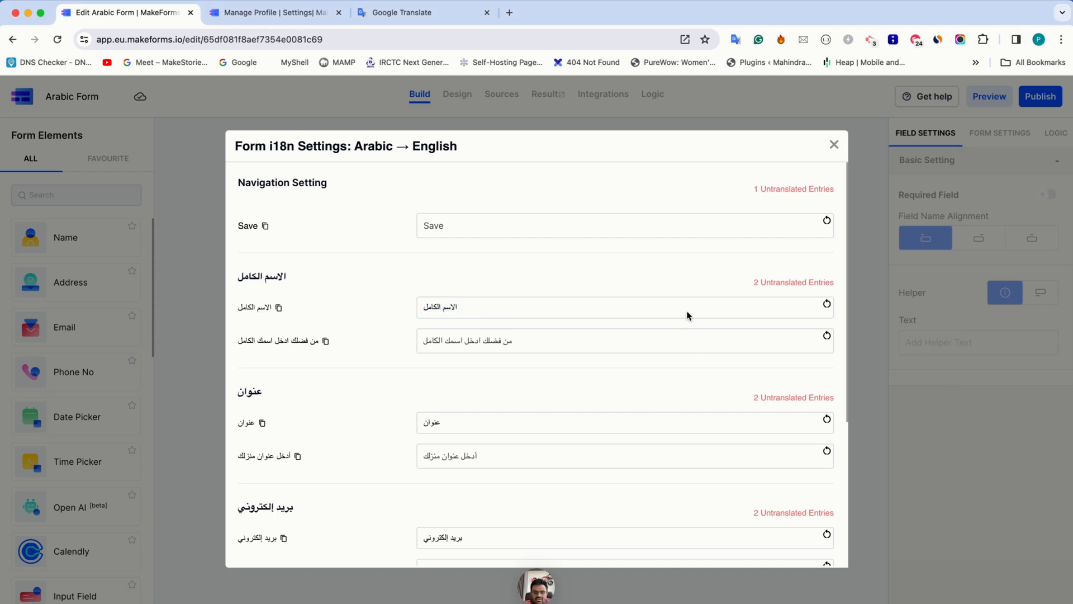
key(super+a)
click(584, 311)
key(super+a)
text(Full Name)
key(Tab)
key(Tab)
key(Tab)
text(E)
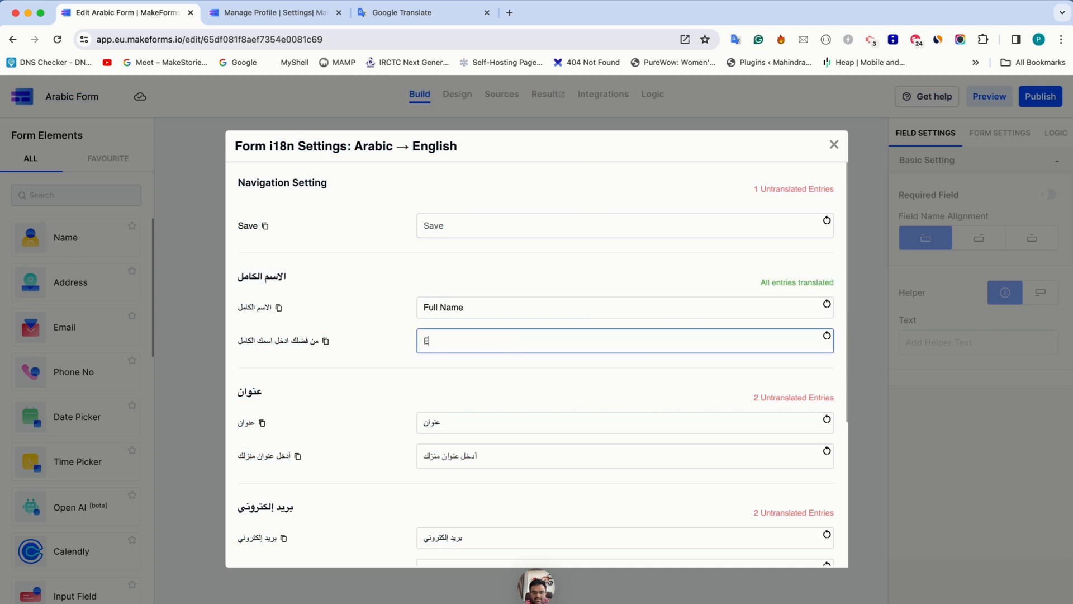
text(neterr your full name)
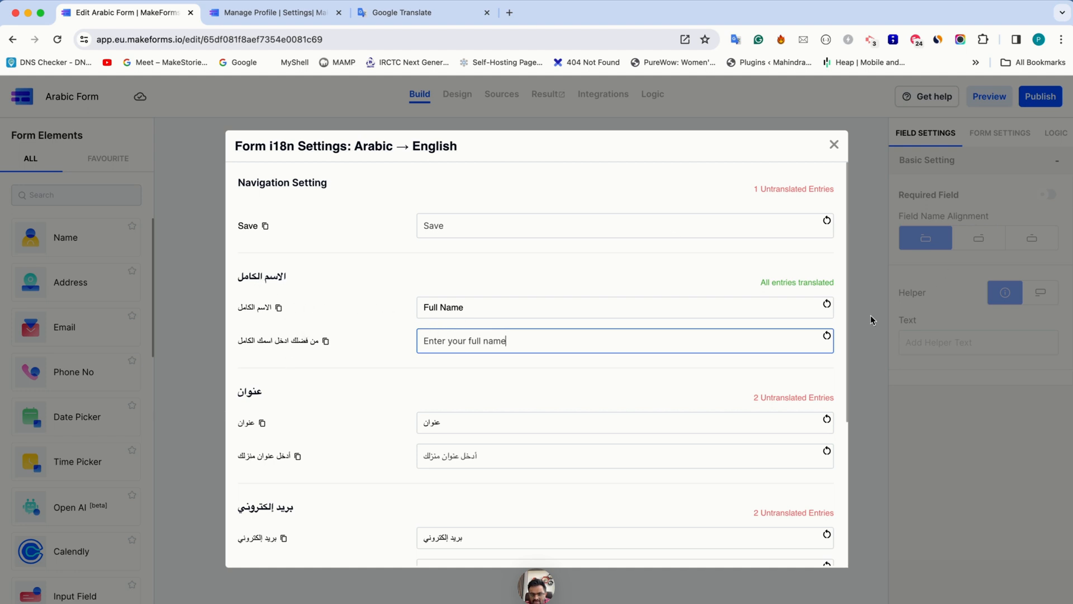
drag(766, 283, 809, 284)
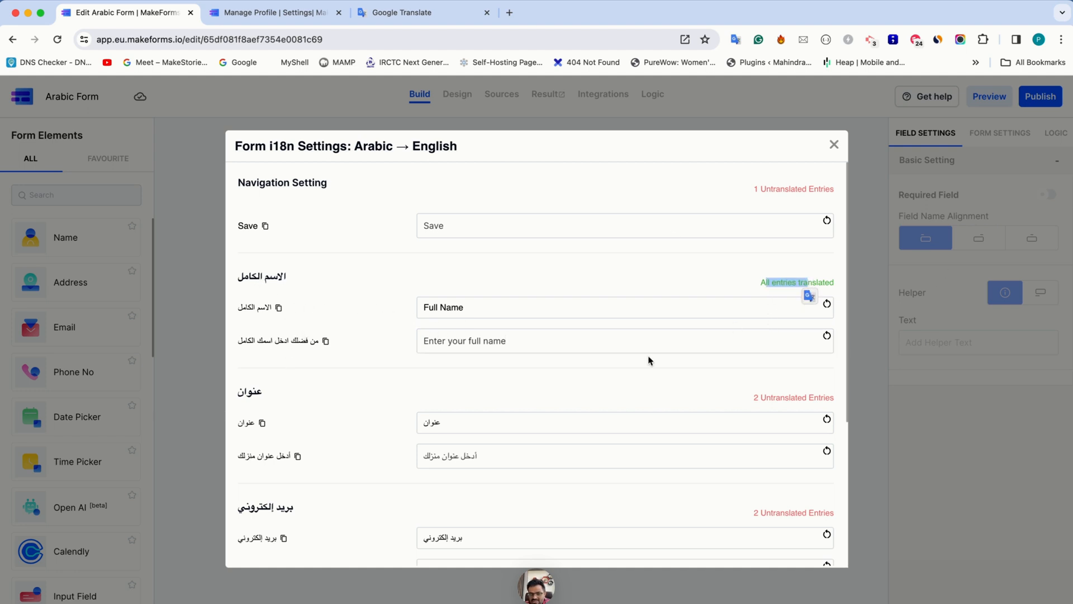
Set the عنوان field's English label to "Email Address" and placeholder to "Enter your email address", and close the translation settings
scroll(637, 366, down, 3)
double_click(434, 317)
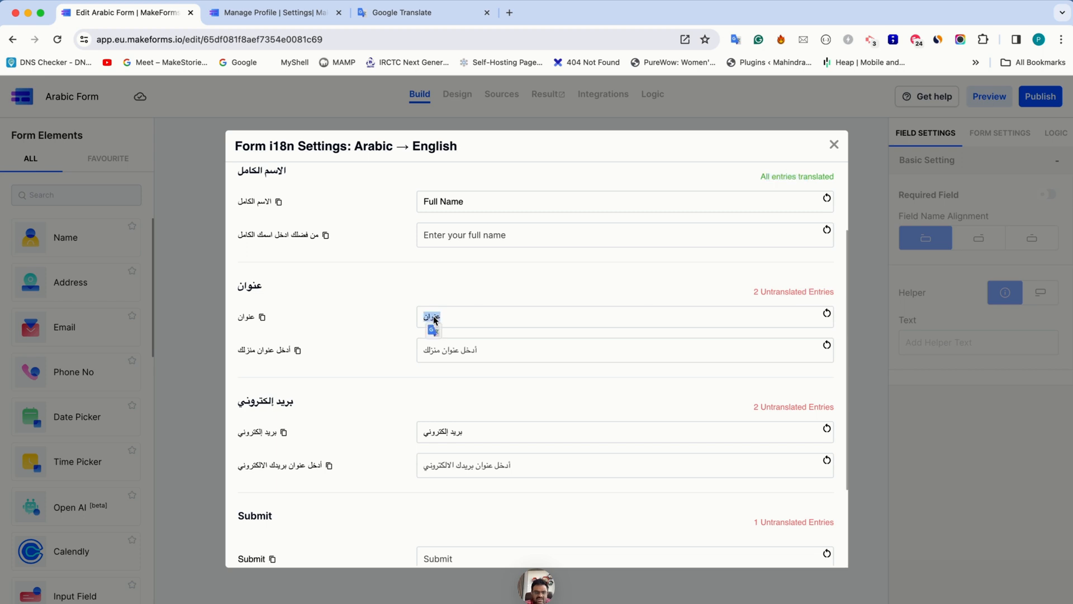
text(Email Address)
key(Tab)
key(Tab)
key(Tab)
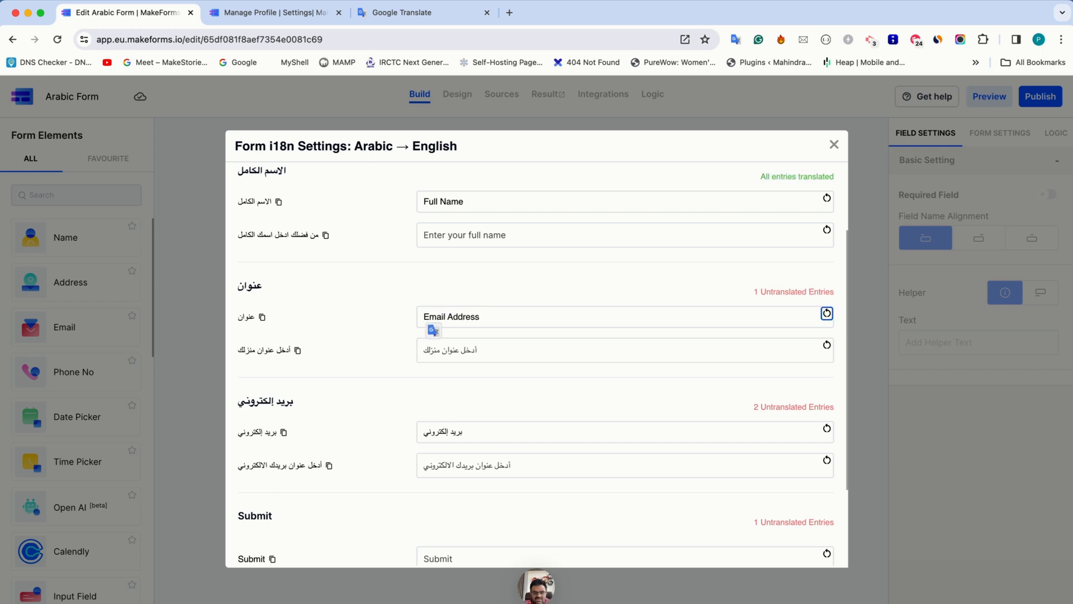
text(e)
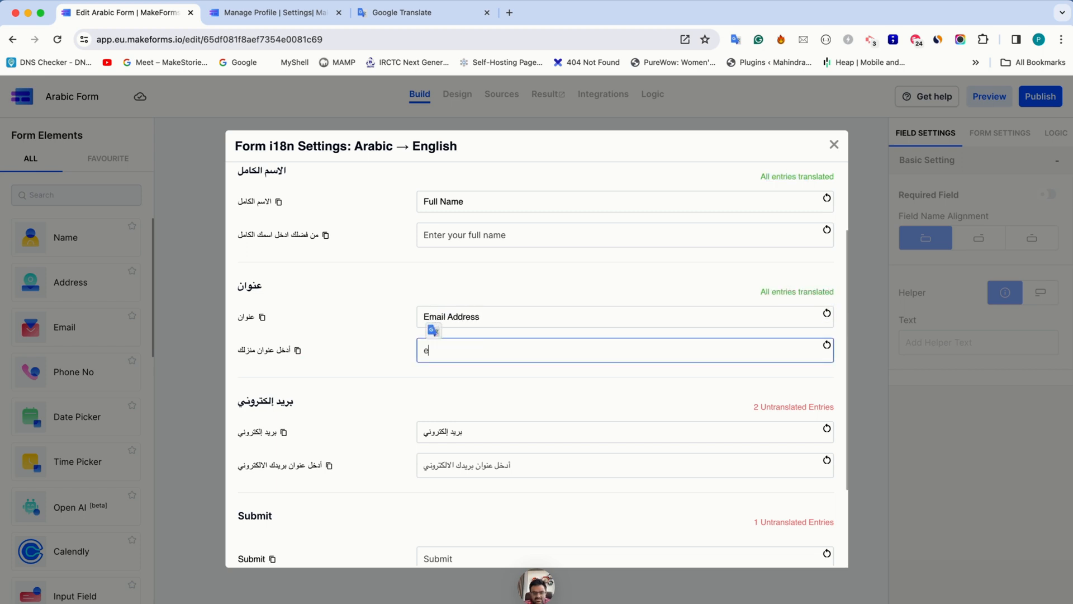
text(nter your email address)
click(389, 588)
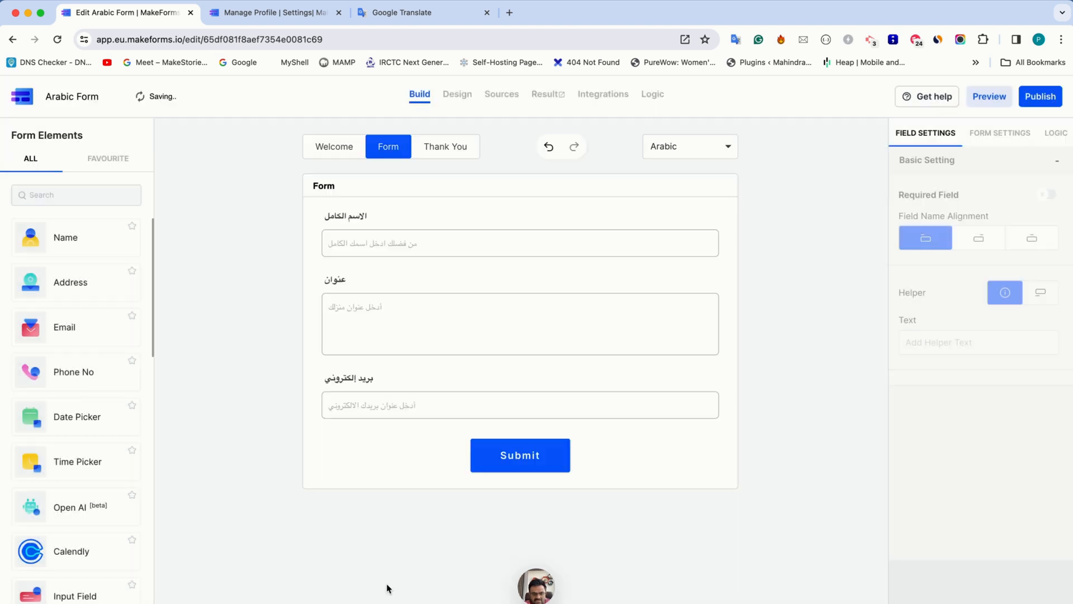
Reopen the English translation settings, review the remaining email, Submit and Thank You entries, and close them
click(715, 147)
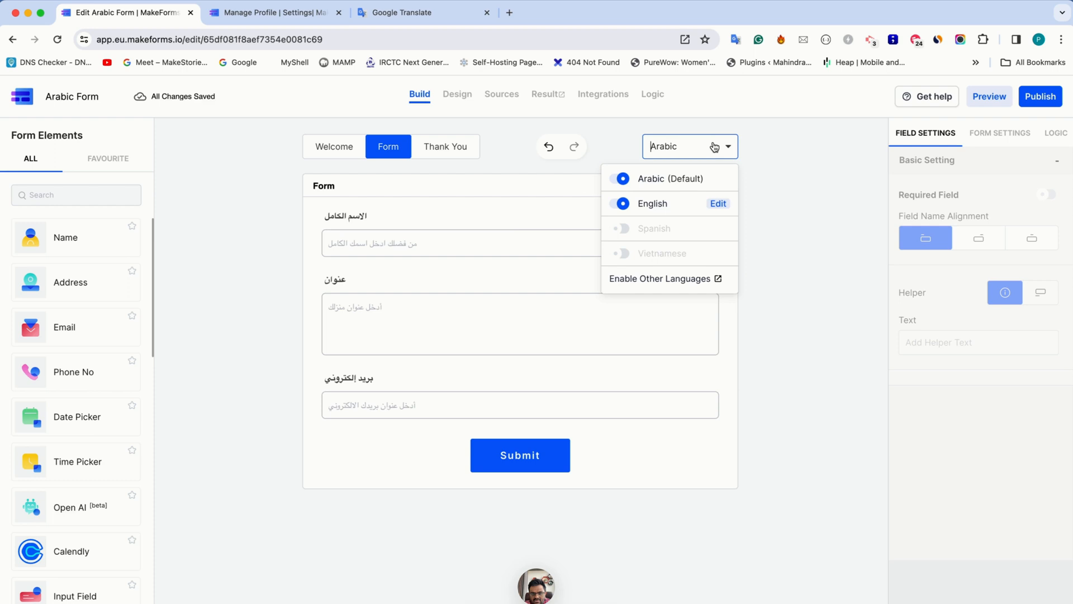
click(718, 203)
scroll(530, 321, down, 3)
triple_click(460, 439)
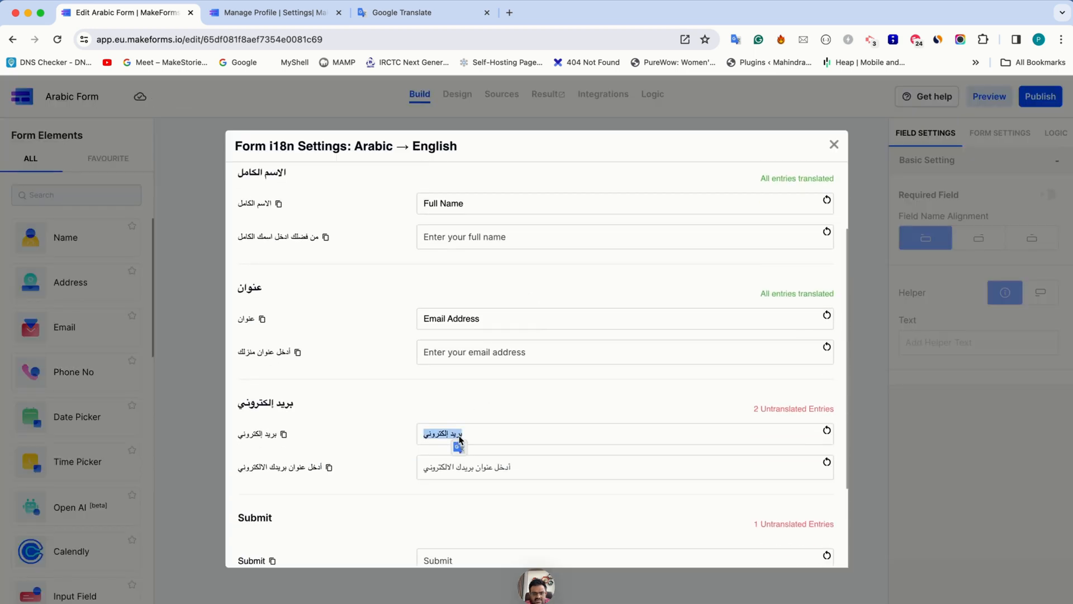
scroll(455, 445, down, 2)
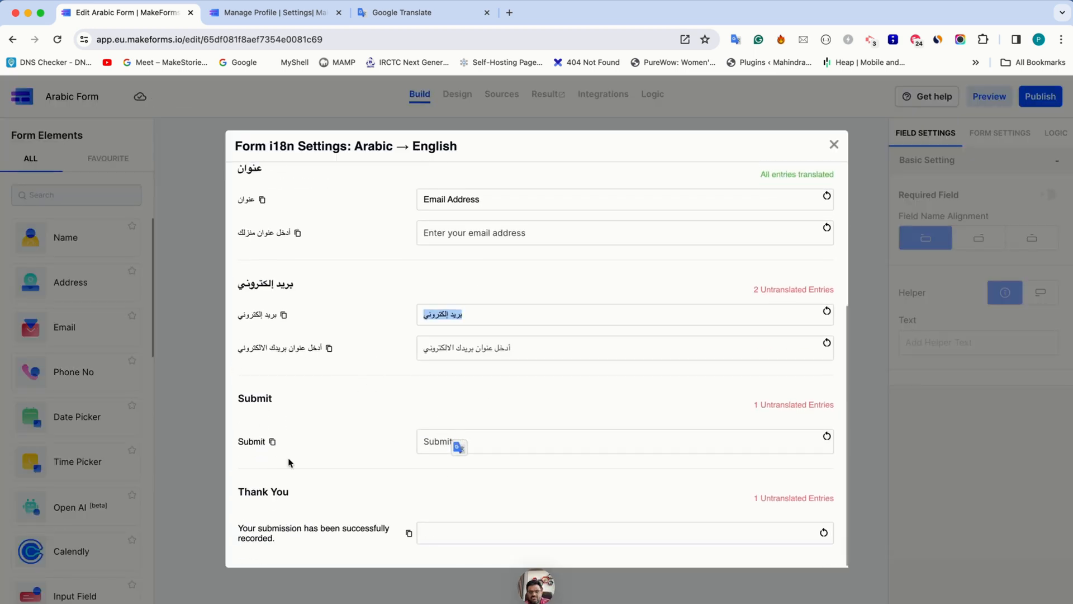
click(128, 346)
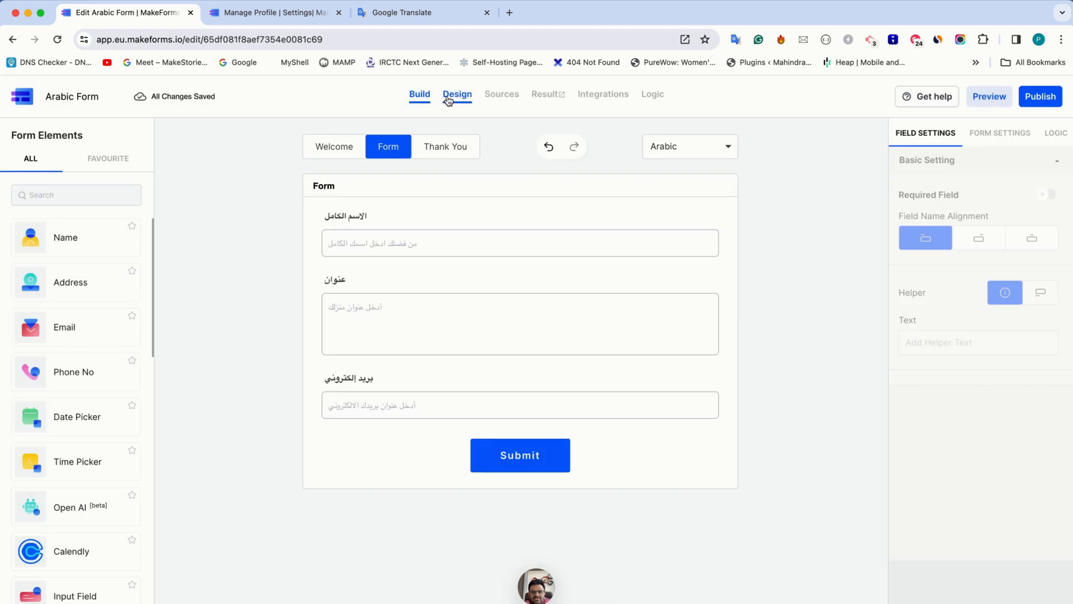
Make the name, address and email fields of the form required
click(517, 226)
click(1048, 196)
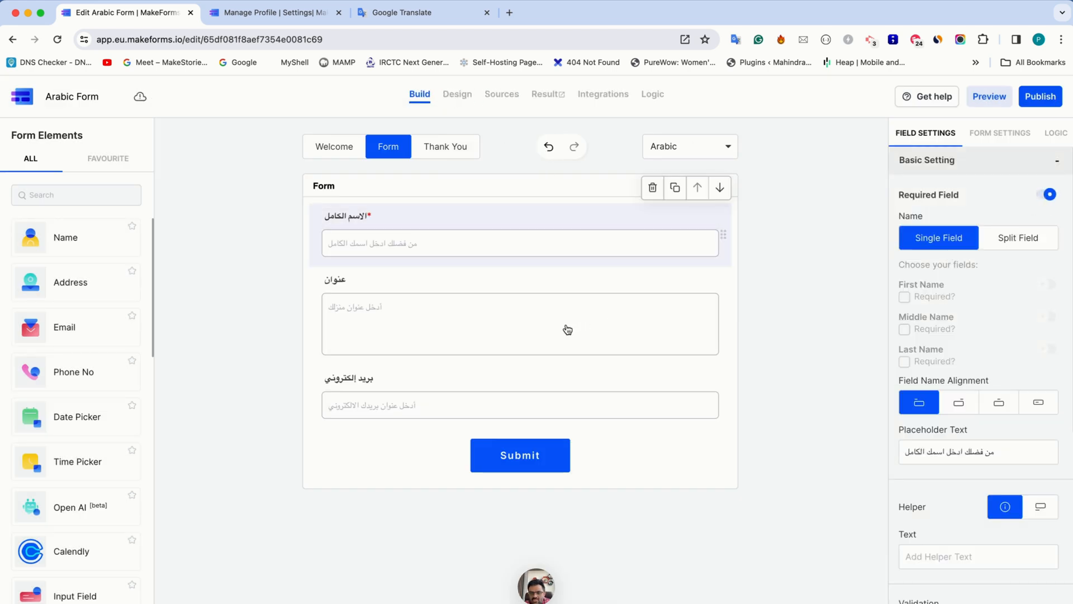
click(568, 330)
click(1050, 195)
click(619, 425)
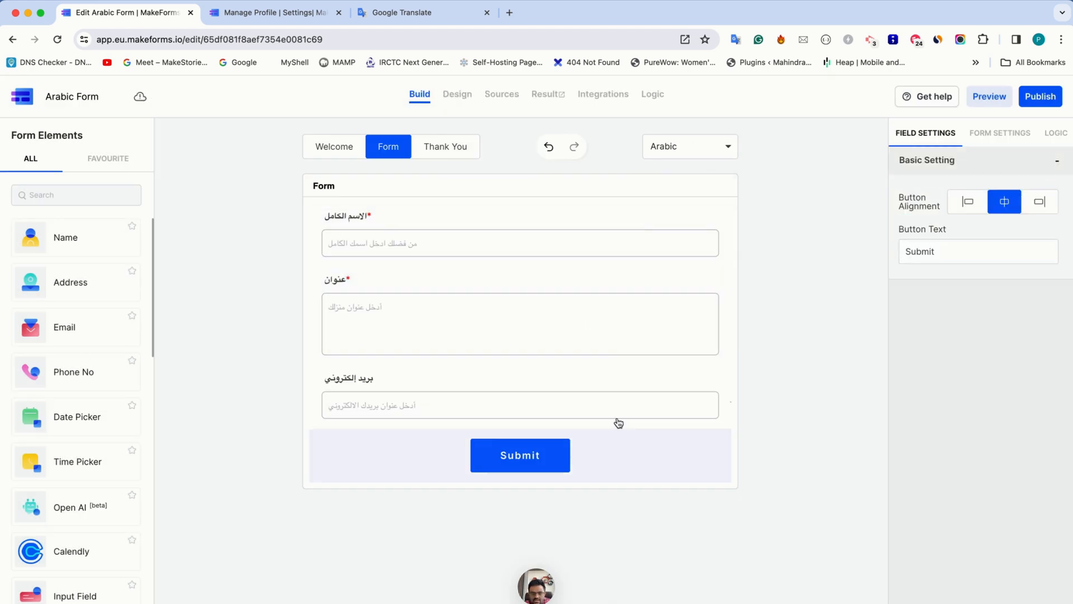
click(620, 413)
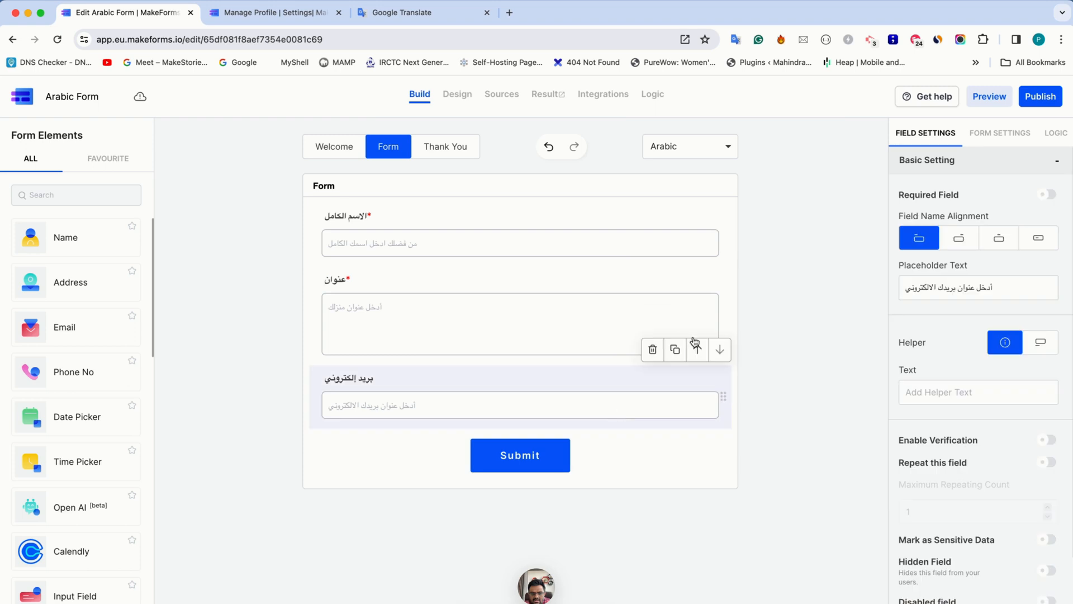
click(1049, 196)
Publish the form and view its default link in English
click(1041, 97)
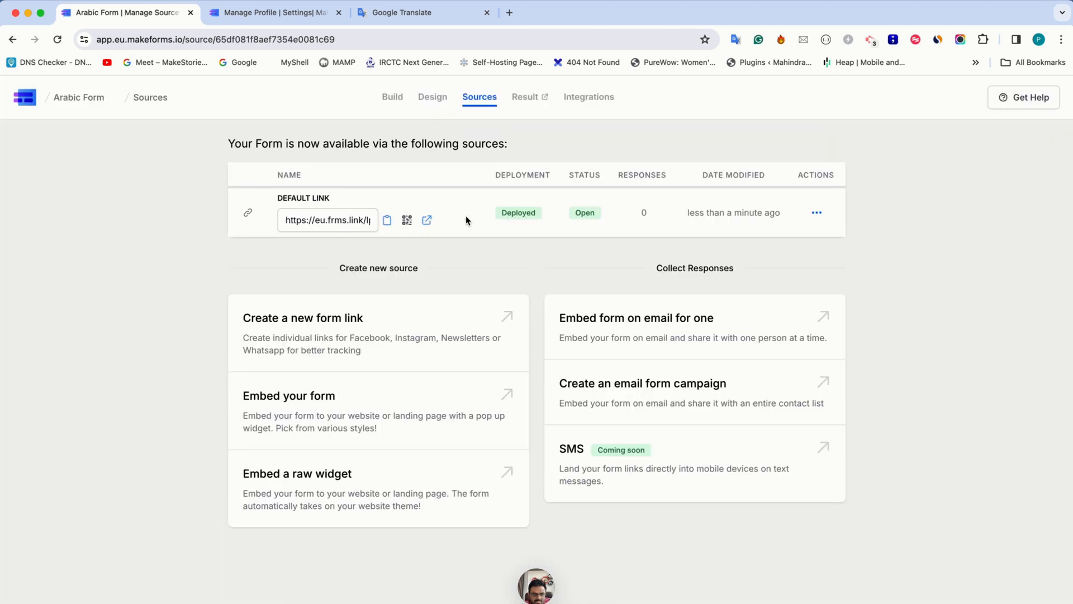
click(429, 221)
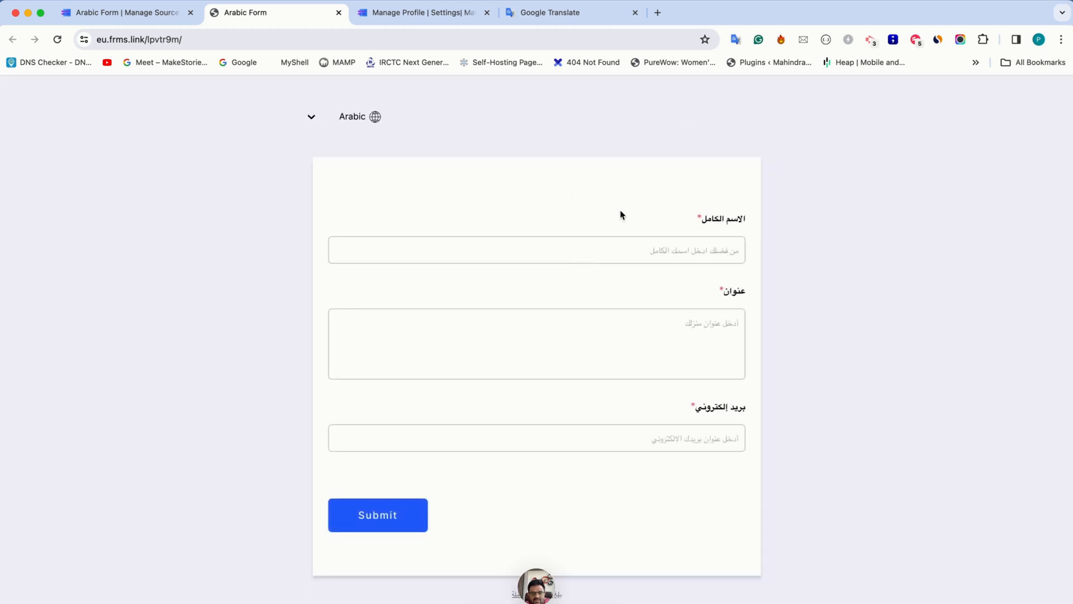
click(308, 118)
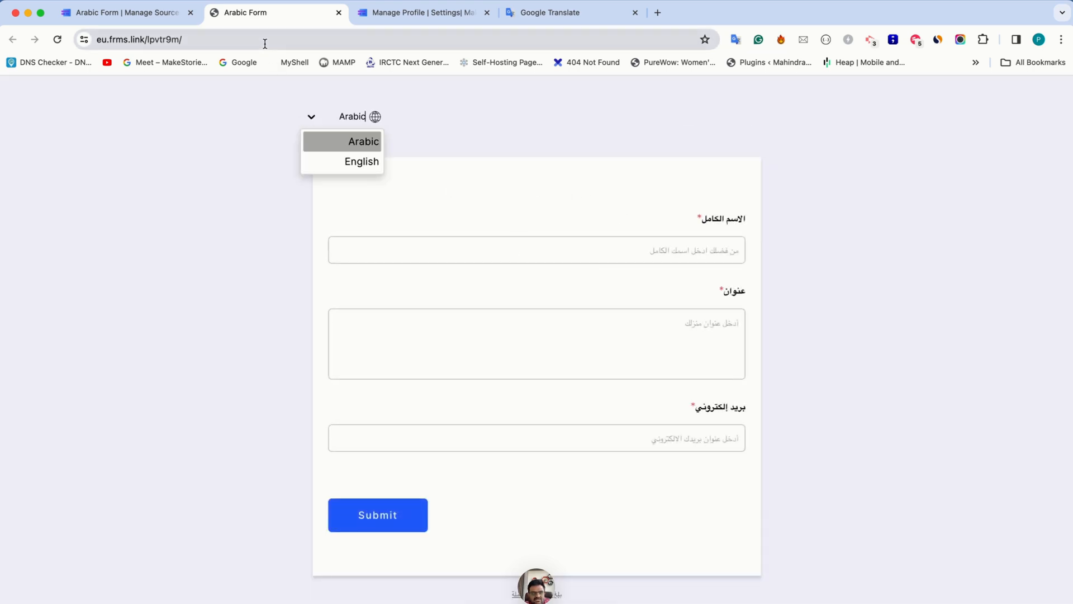
click(331, 162)
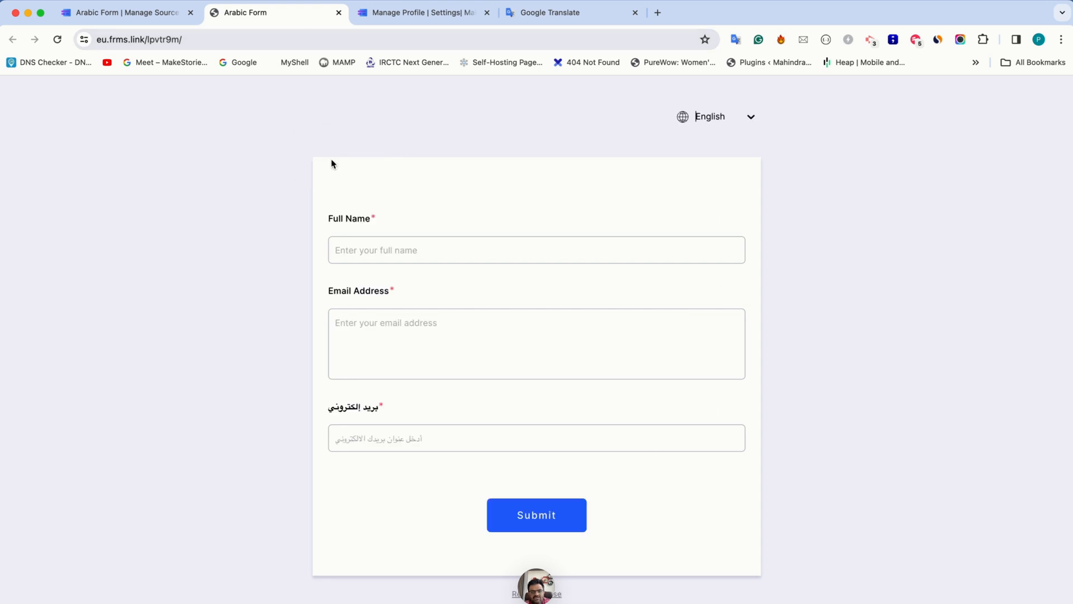
Enter a first name in the live form's Full Name field and an incomplete e-mail address in the email field
click(404, 241)
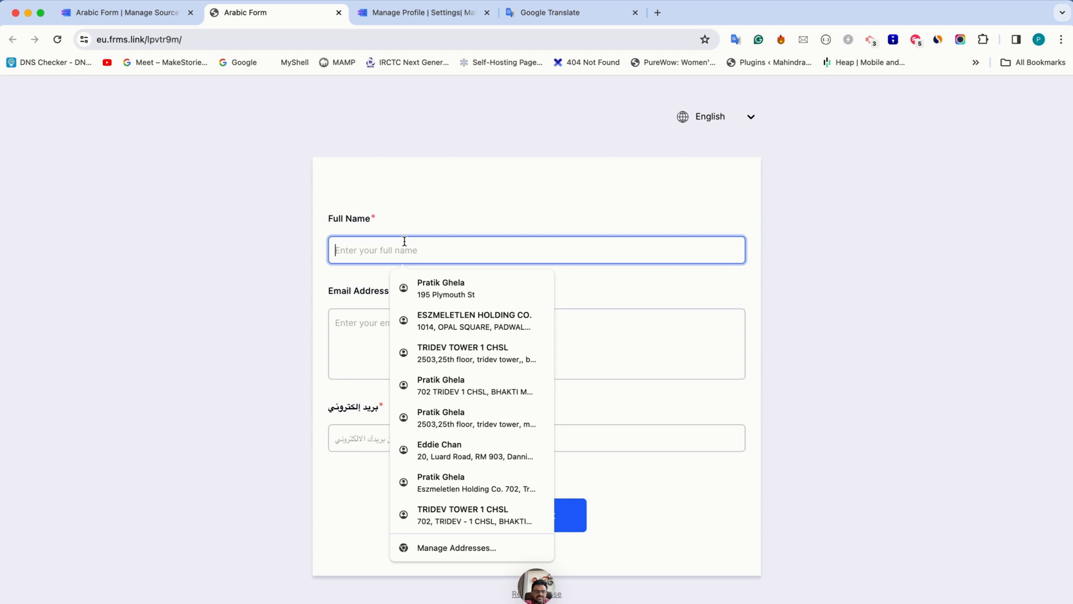
double_click(368, 406)
click(383, 253)
text(Pratik)
key(Tab)
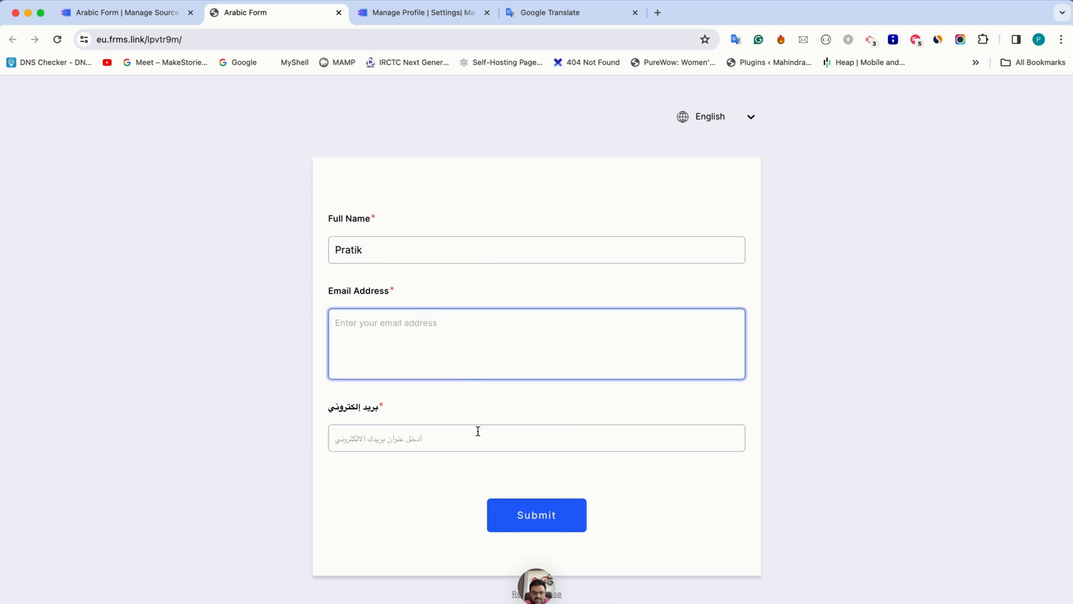
click(453, 439)
text(pr)
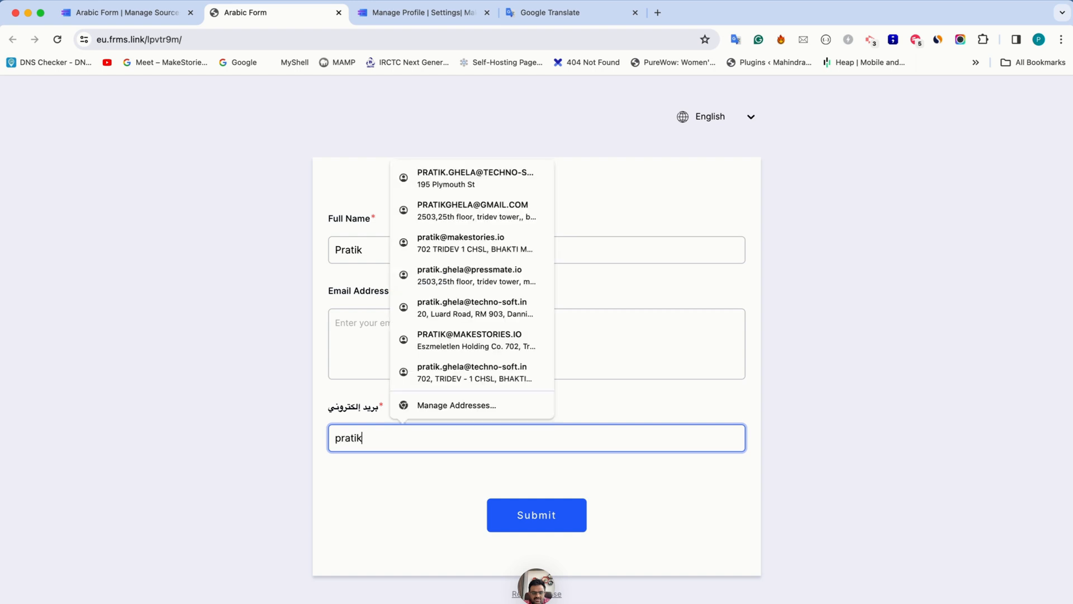
text(atik@)
Switch the live form to Arabic and submit it to check the Arabic validation messages
click(713, 116)
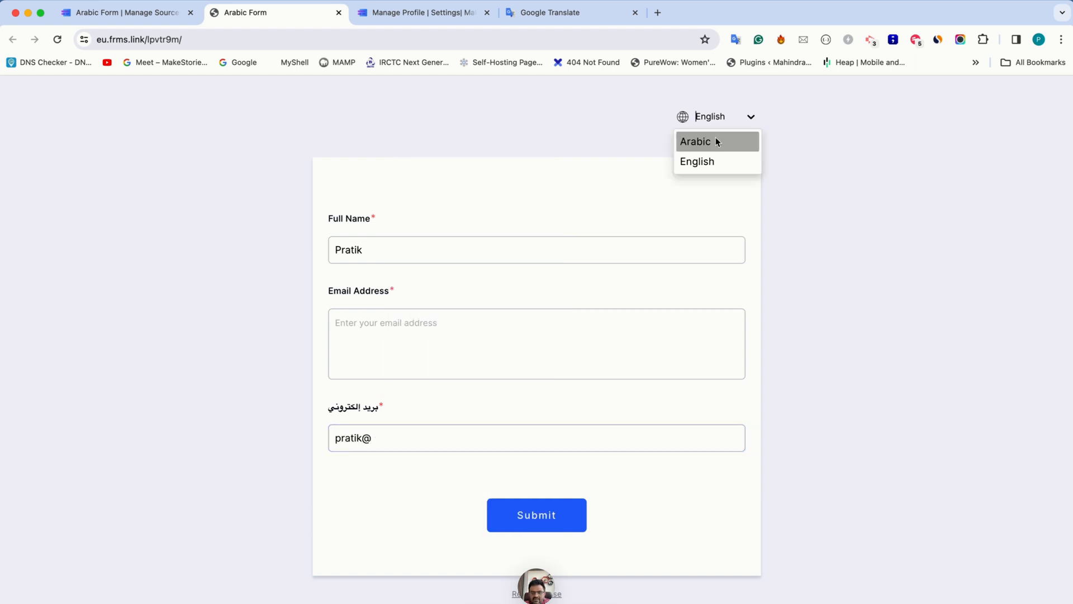
click(714, 146)
click(406, 520)
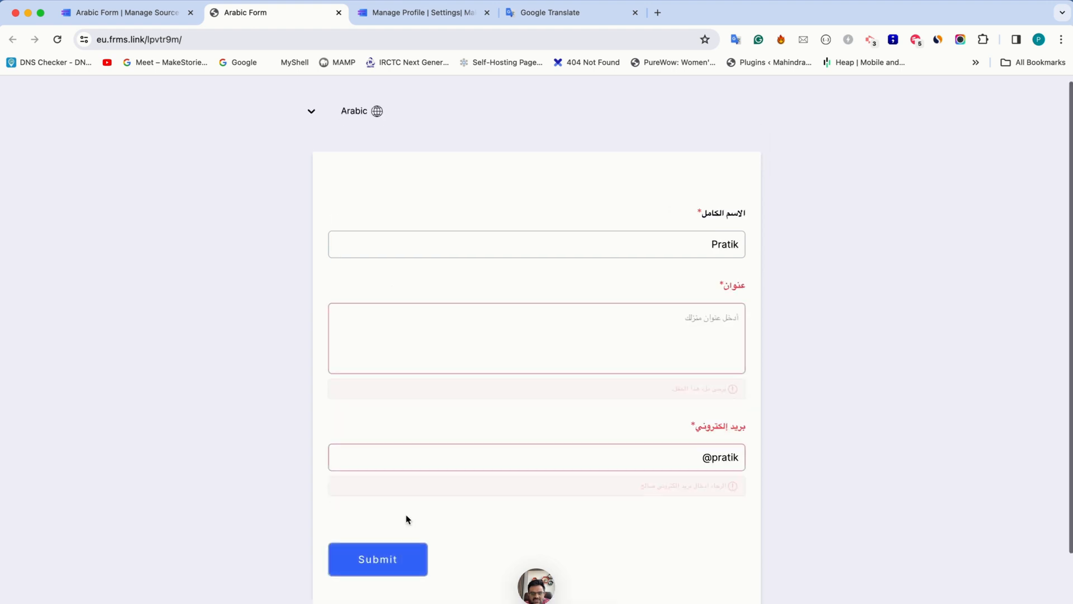
triple_click(697, 410)
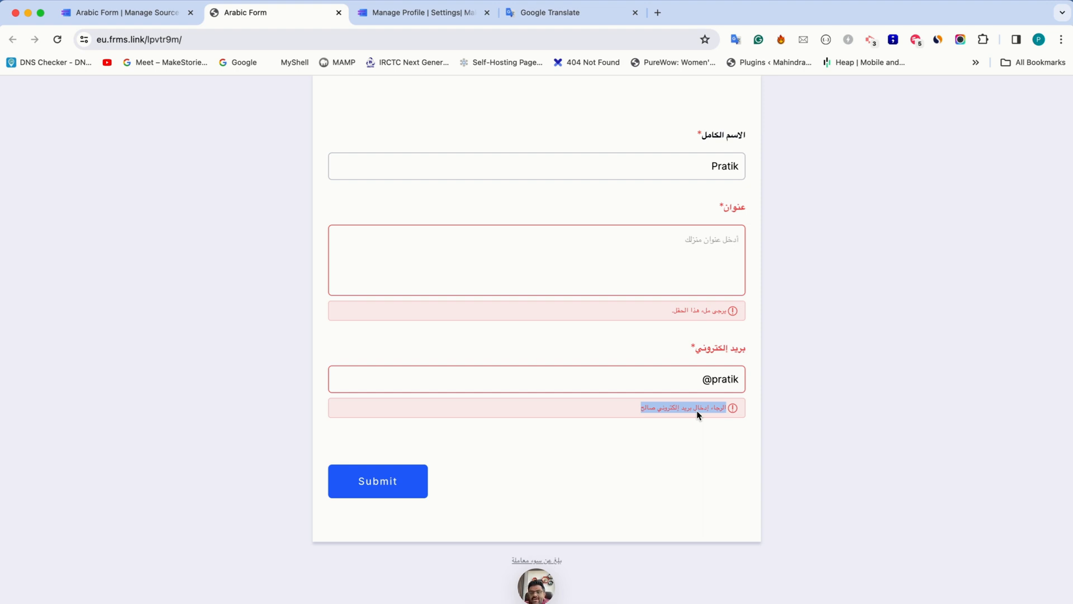
scroll(678, 324, up, 3)
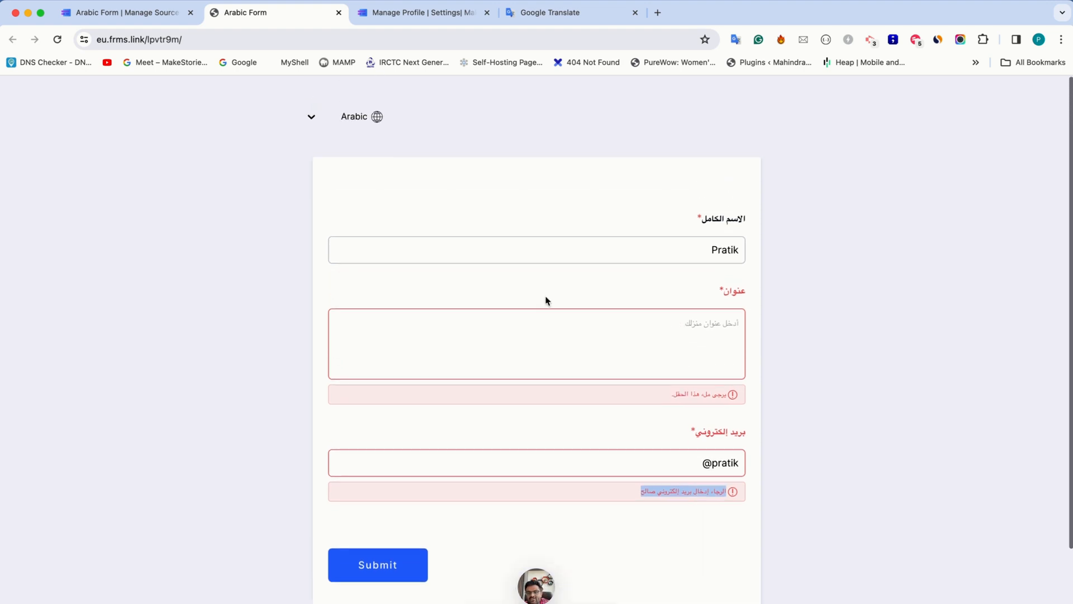
Switch the live form back to English and submit it to check the English validation messages
click(365, 120)
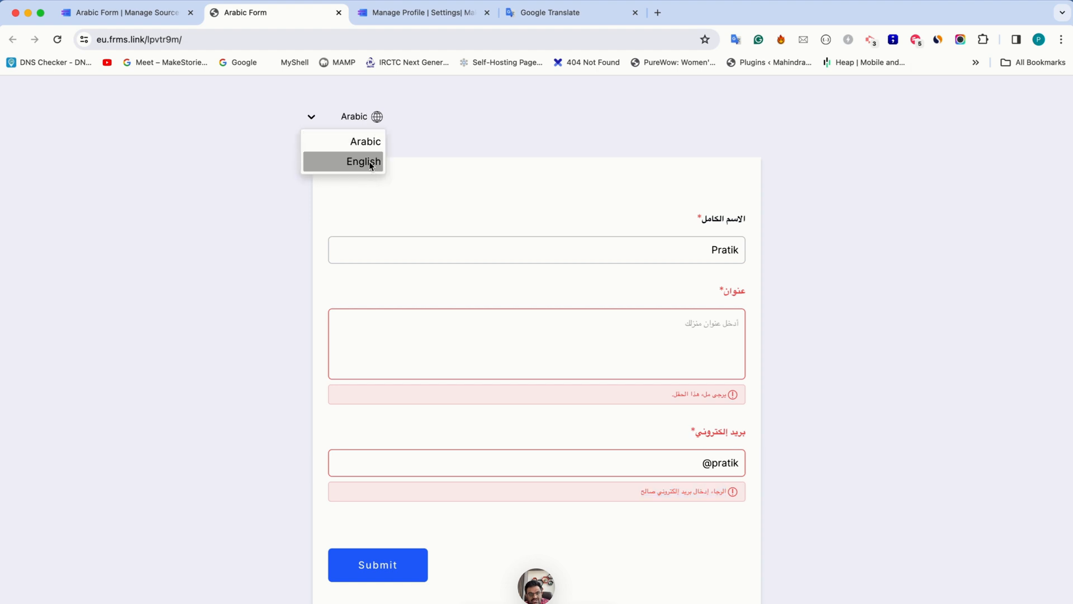
click(369, 161)
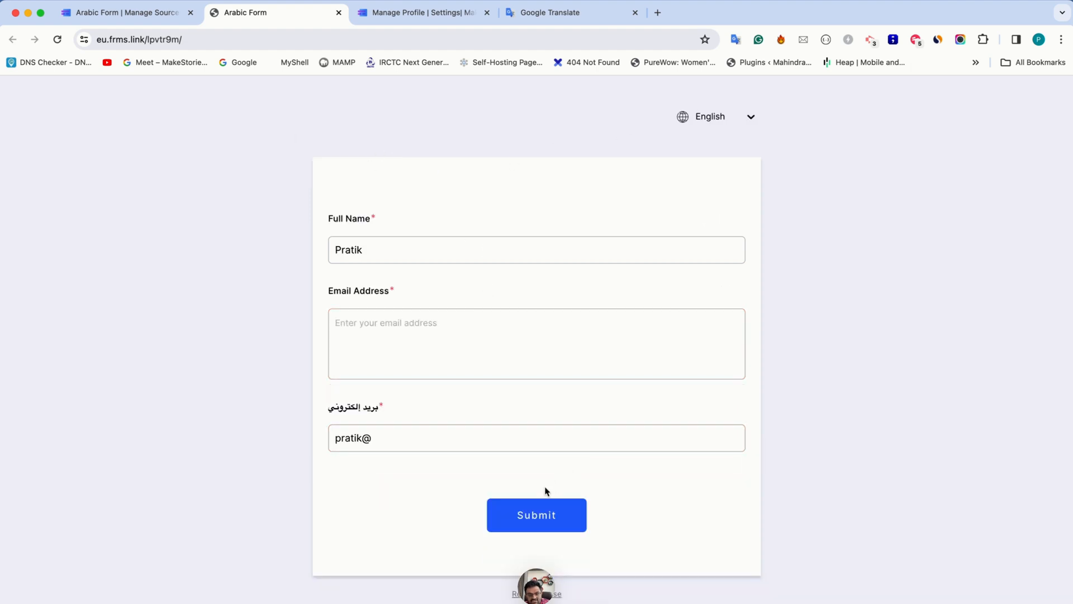
click(528, 514)
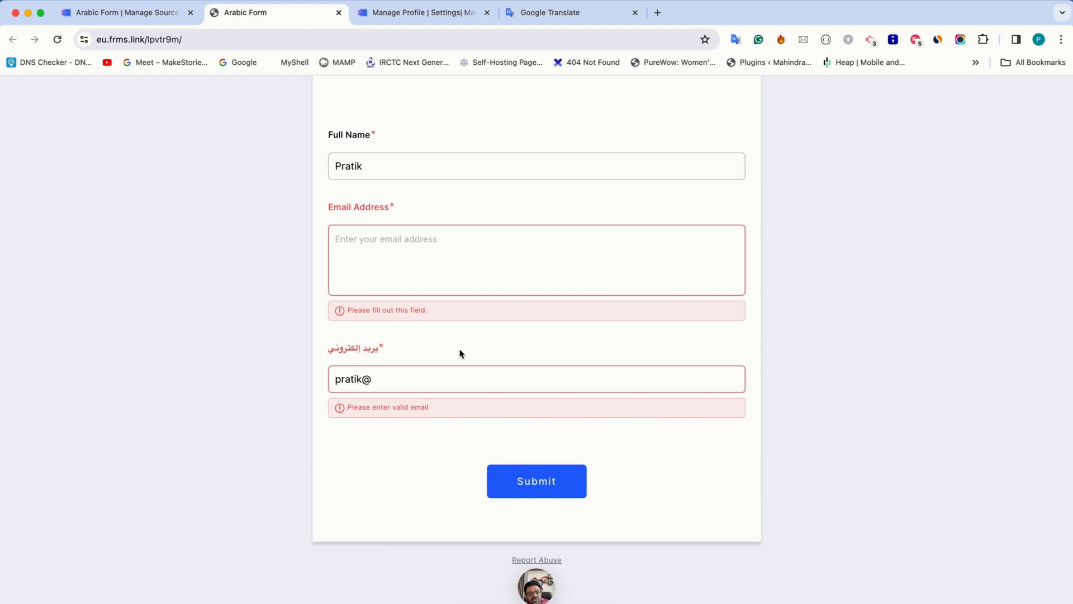
scroll(461, 354, up, 3)
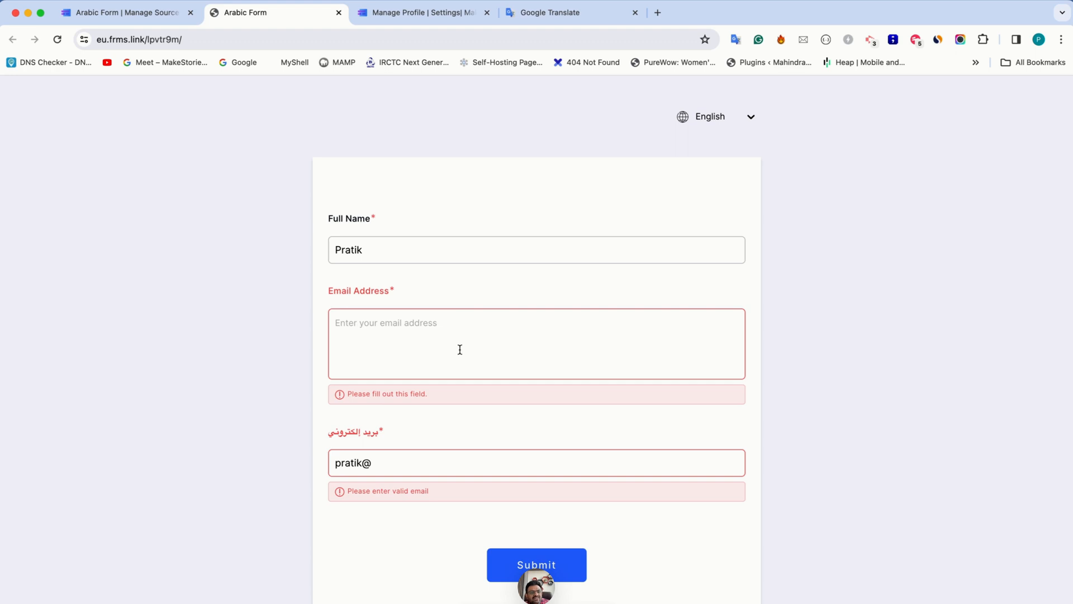
Close the live form, return to the forms dashboard and close the profile settings and Google Translate pages
key(super+w)
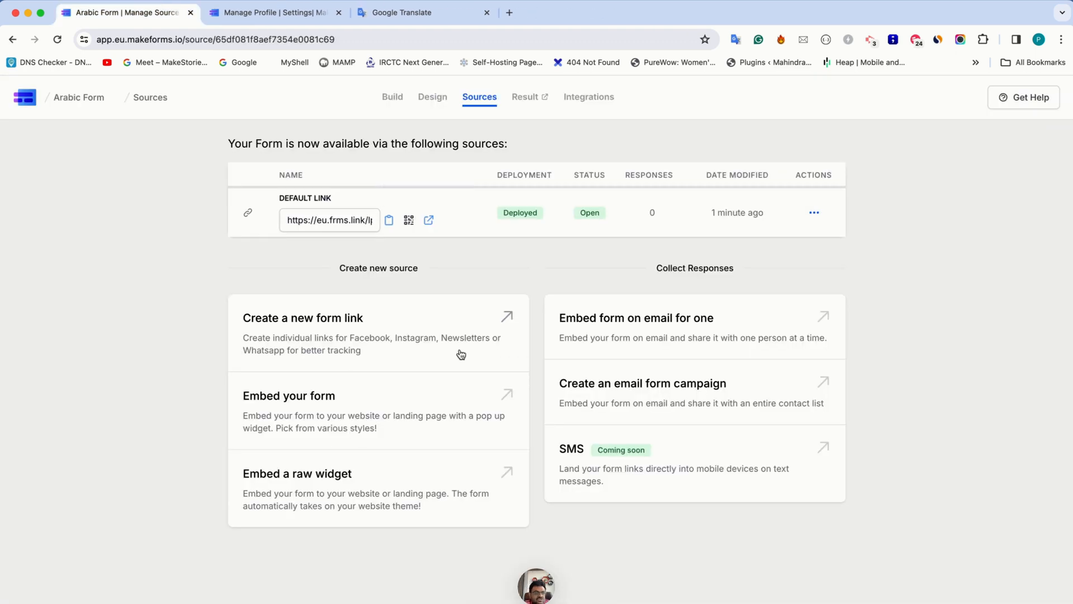
click(24, 97)
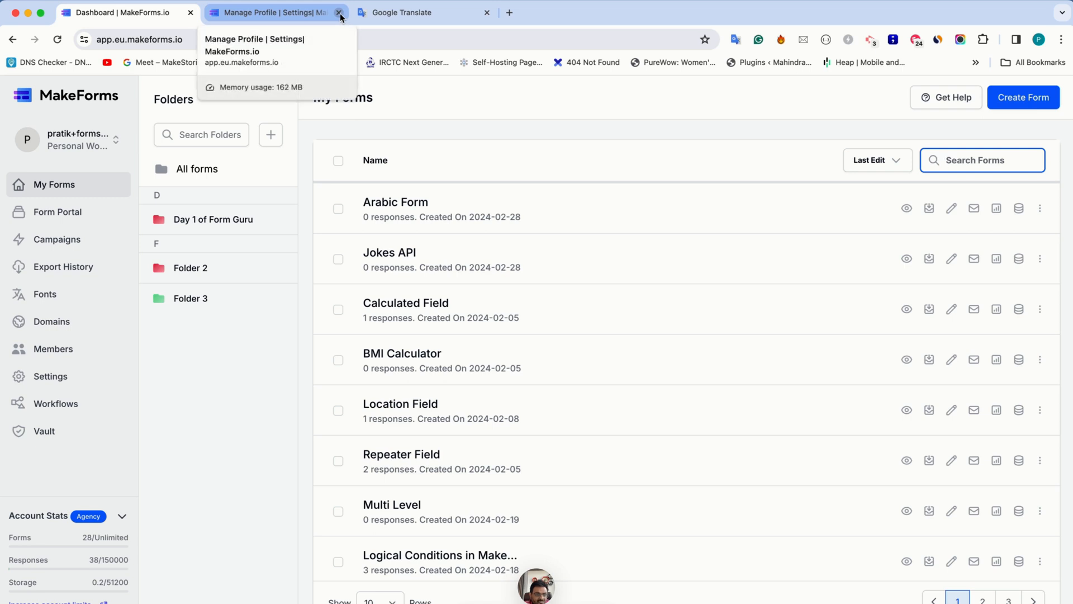
click(339, 13)
click(340, 13)
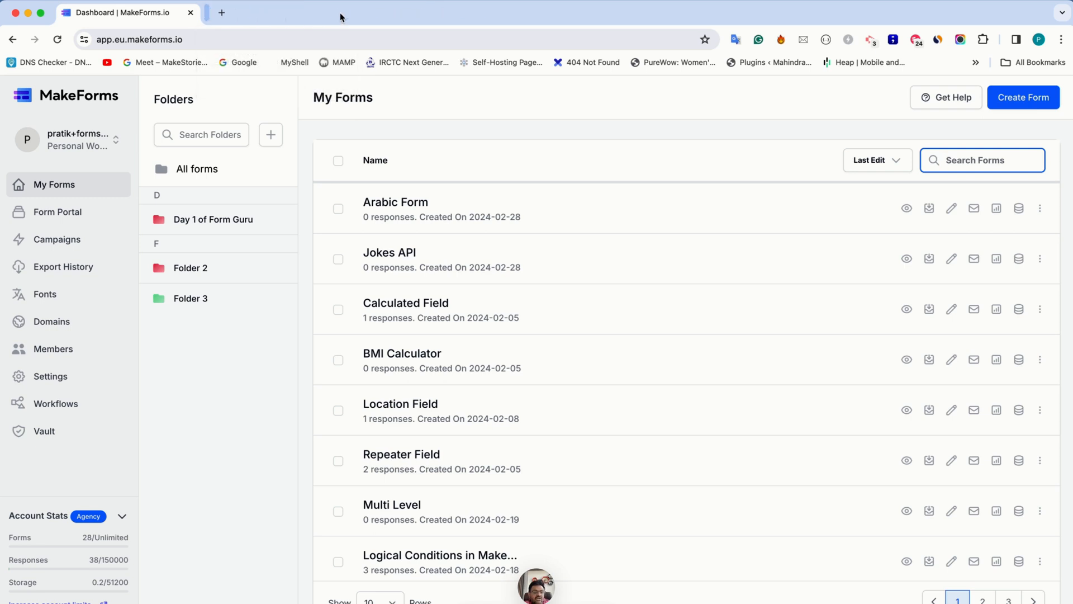
Examine the languages that can be added under Internationalisation in the profile settings, and return to My Forms without saving
click(95, 379)
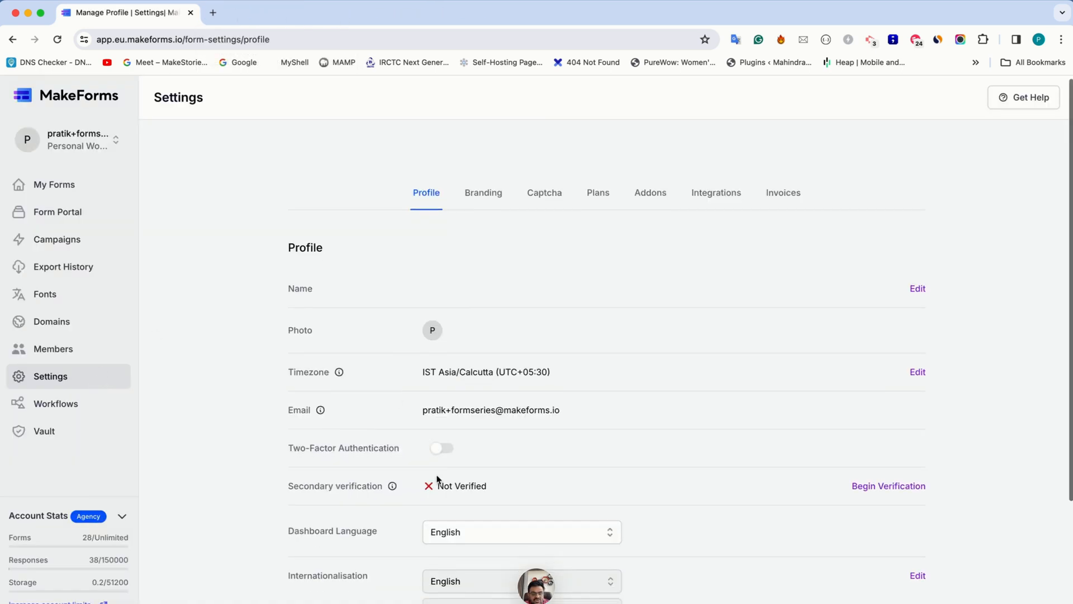
scroll(484, 526, down, 3)
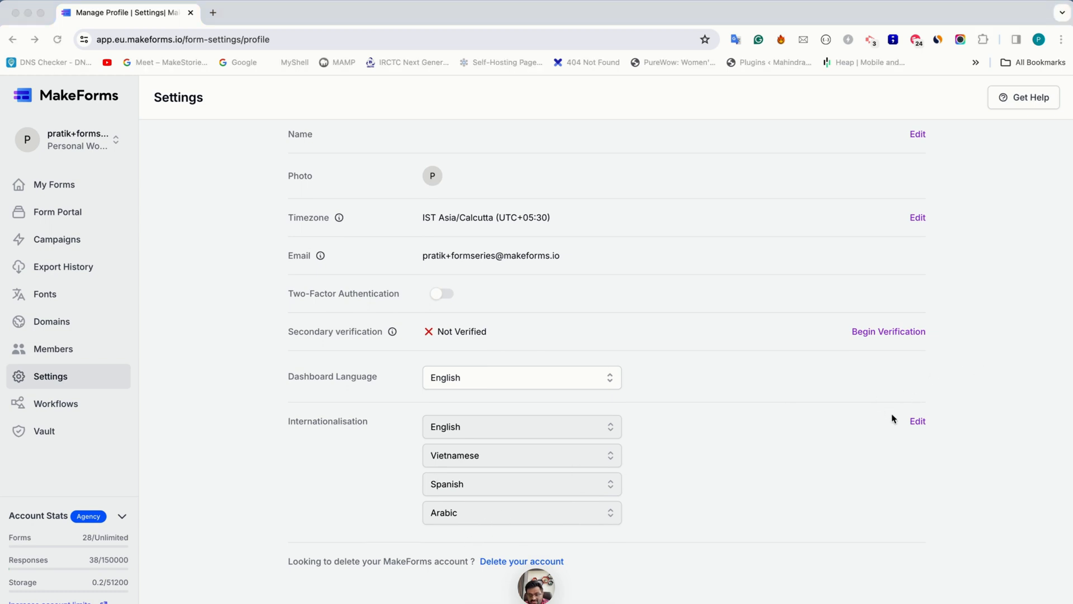
click(920, 426)
click(551, 541)
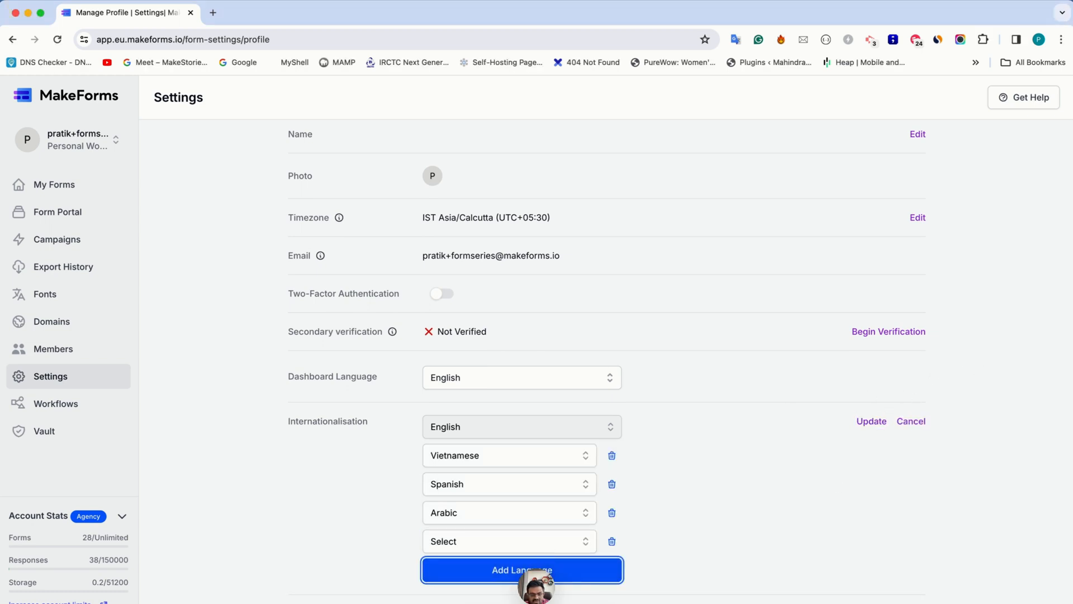
click(545, 540)
scroll(503, 560, down, 3)
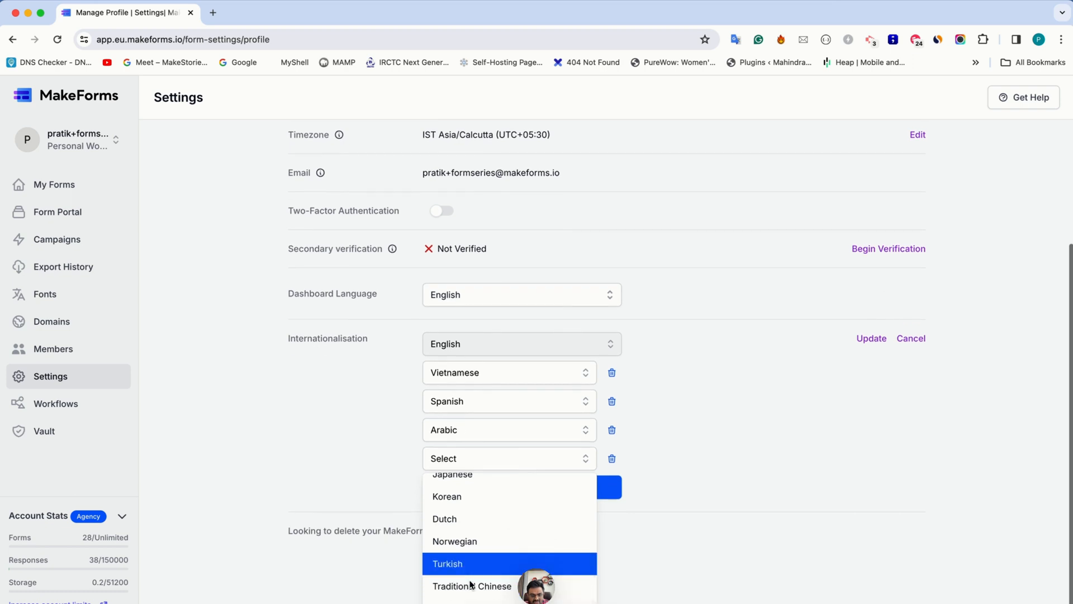
scroll(474, 534, up, 3)
click(390, 499)
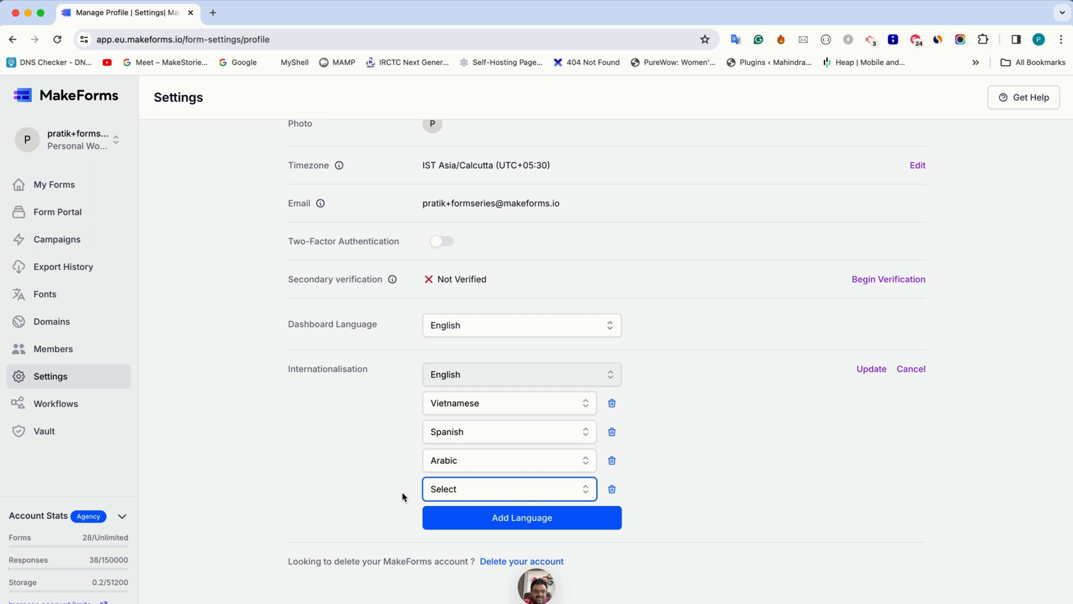
click(83, 185)
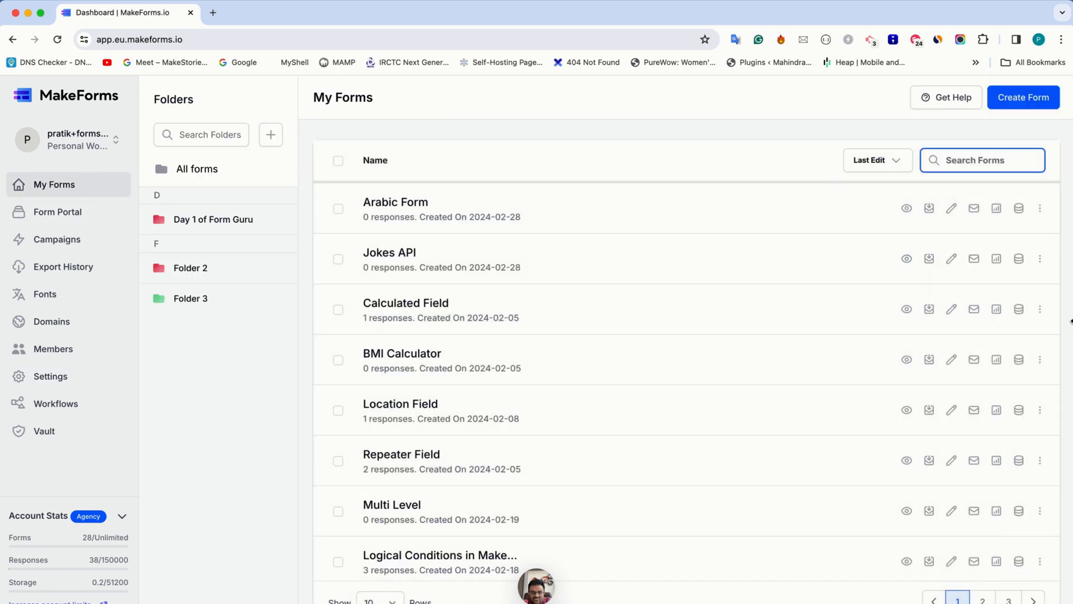